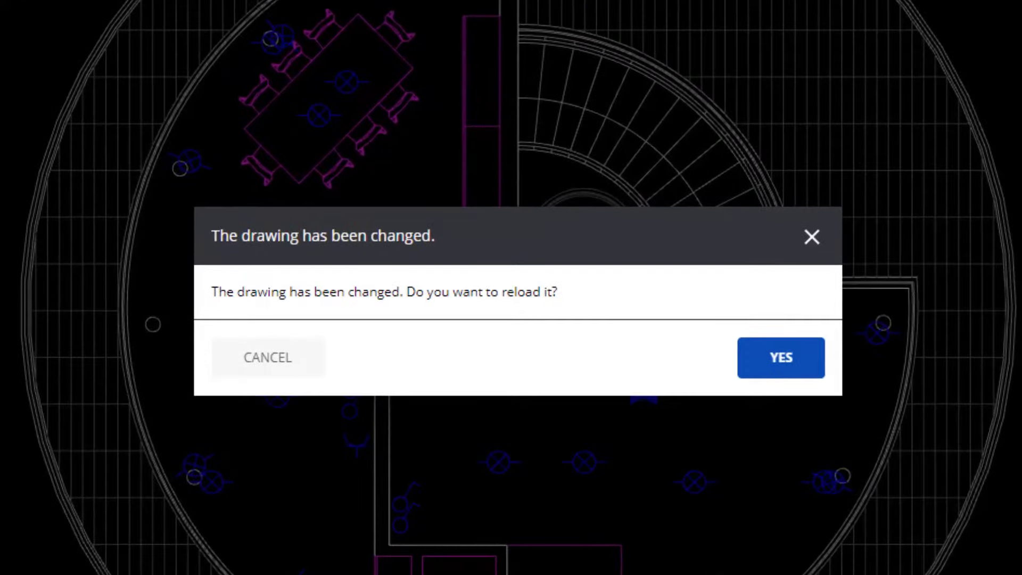
Reload the changed Control Tower drawing and look through the Zoom and Measure flyouts.
click(789, 368)
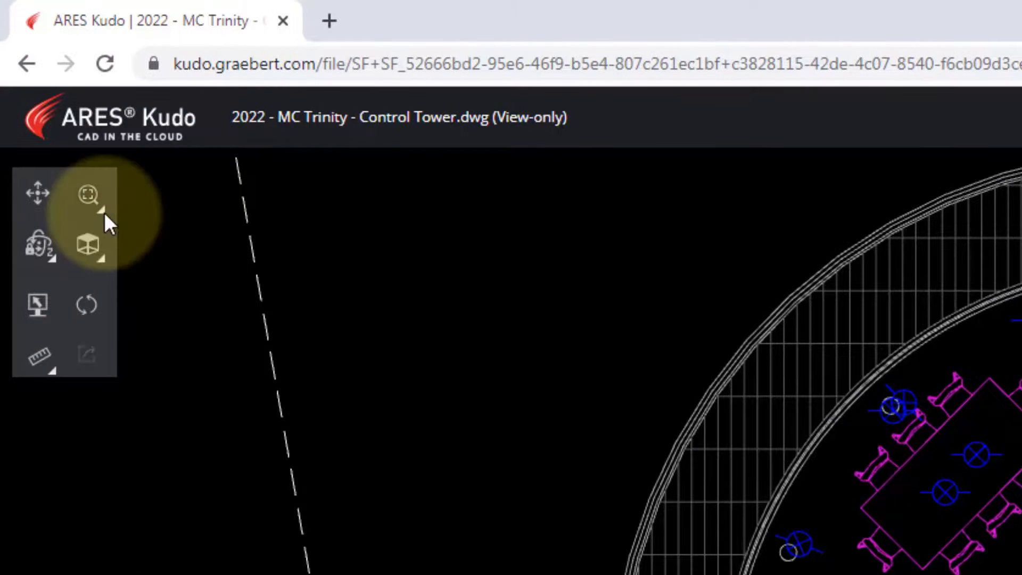
click(104, 214)
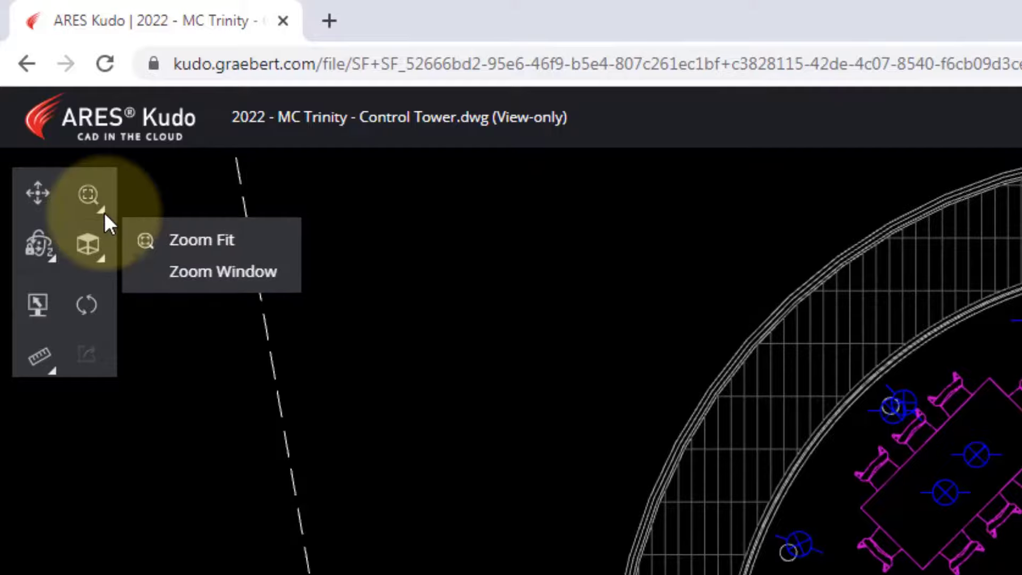
click(53, 371)
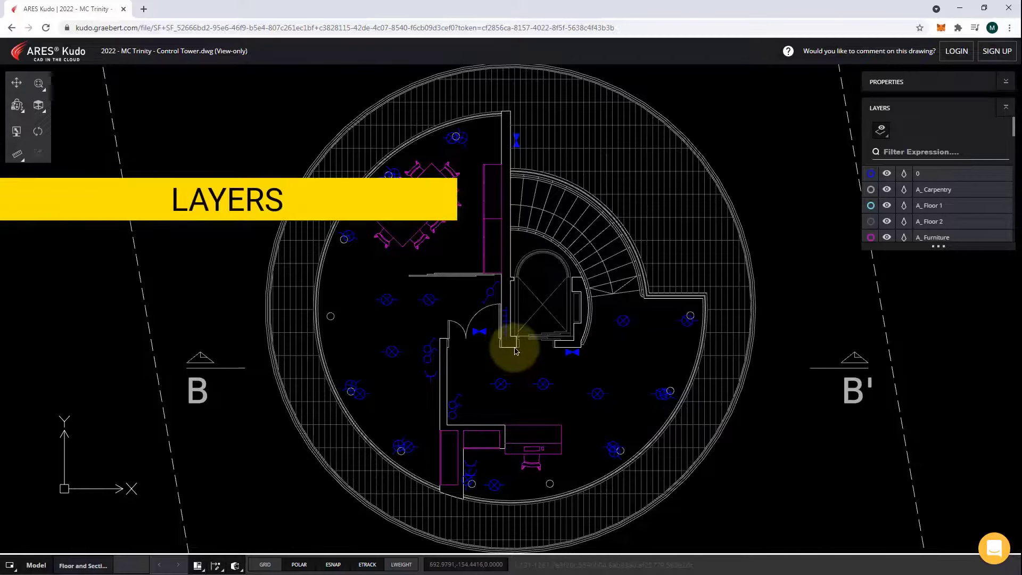
Hide the MEP_Electricity layer so the blue electrical symbols disappear from the plan.
click(881, 130)
click(905, 149)
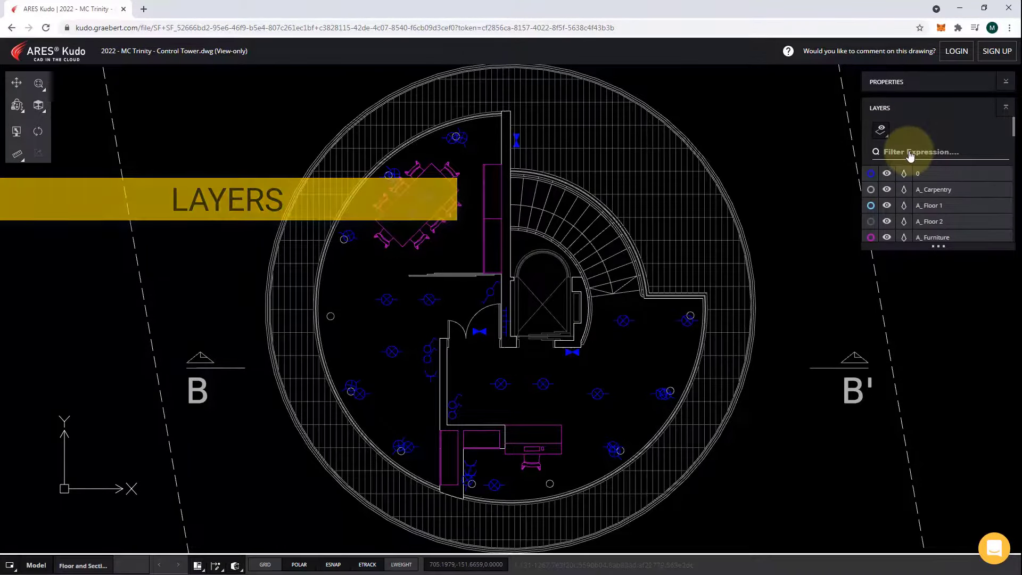
scroll(940, 181, down, 5)
scroll(939, 181, down, 1)
click(887, 179)
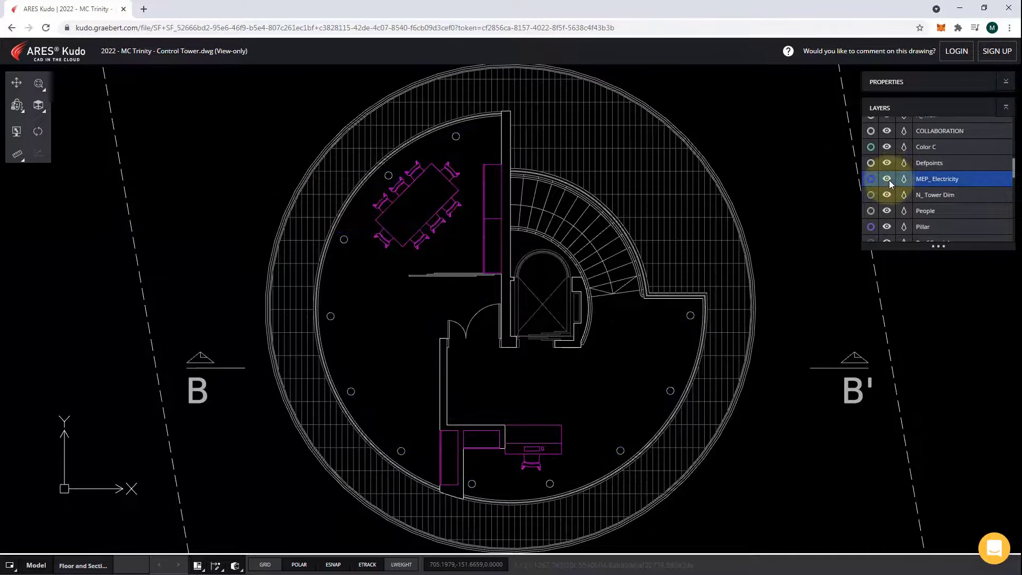
click(887, 180)
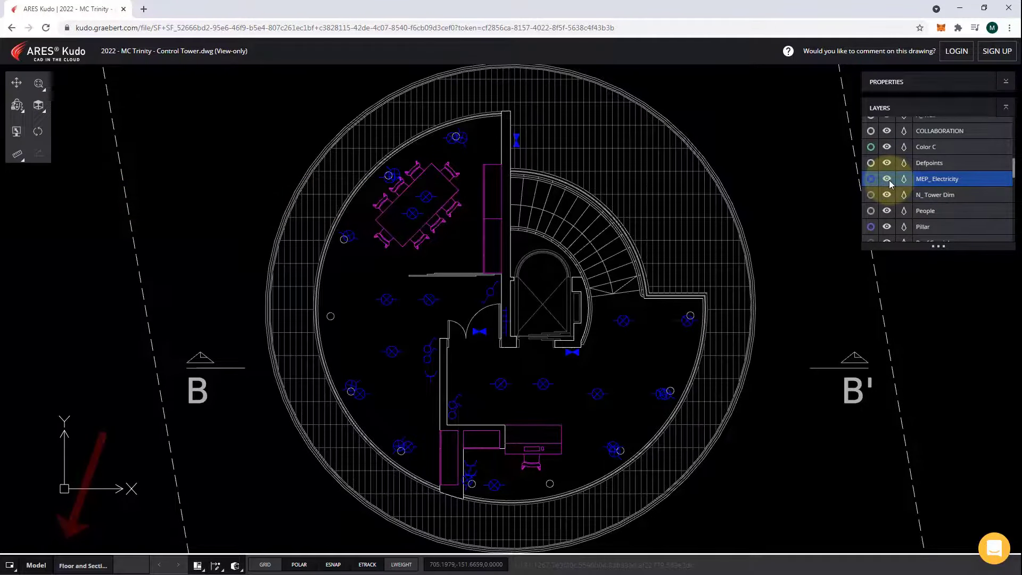
click(885, 181)
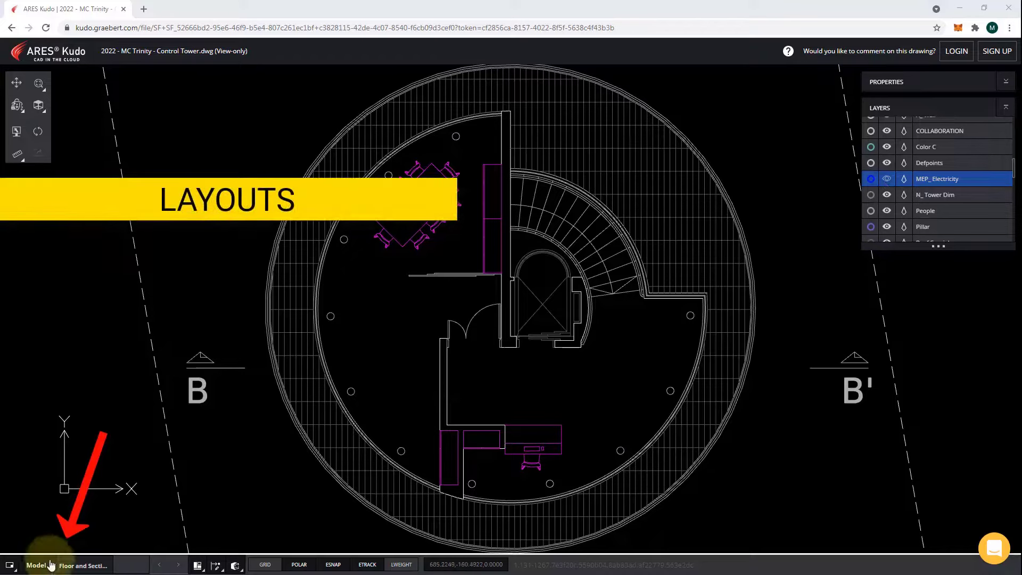
Show the tower section layout sheet and allow shared-link viewers to print to PDF.
click(72, 566)
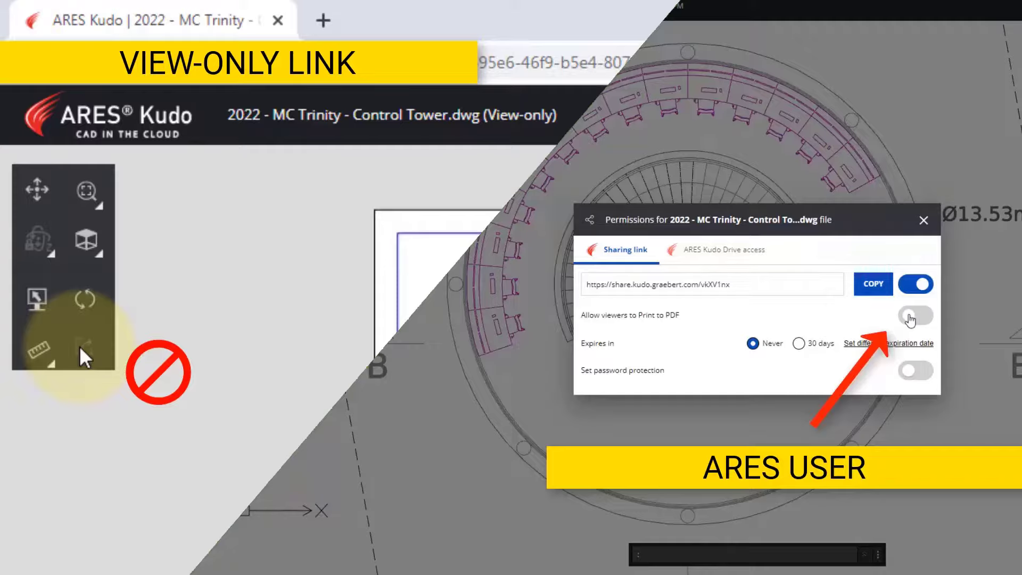
click(910, 317)
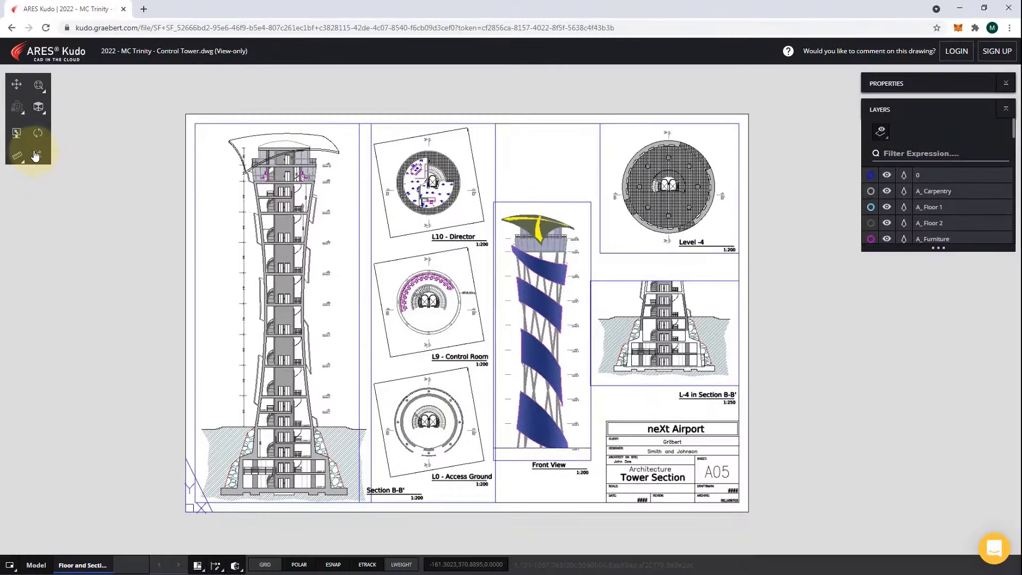
click(37, 156)
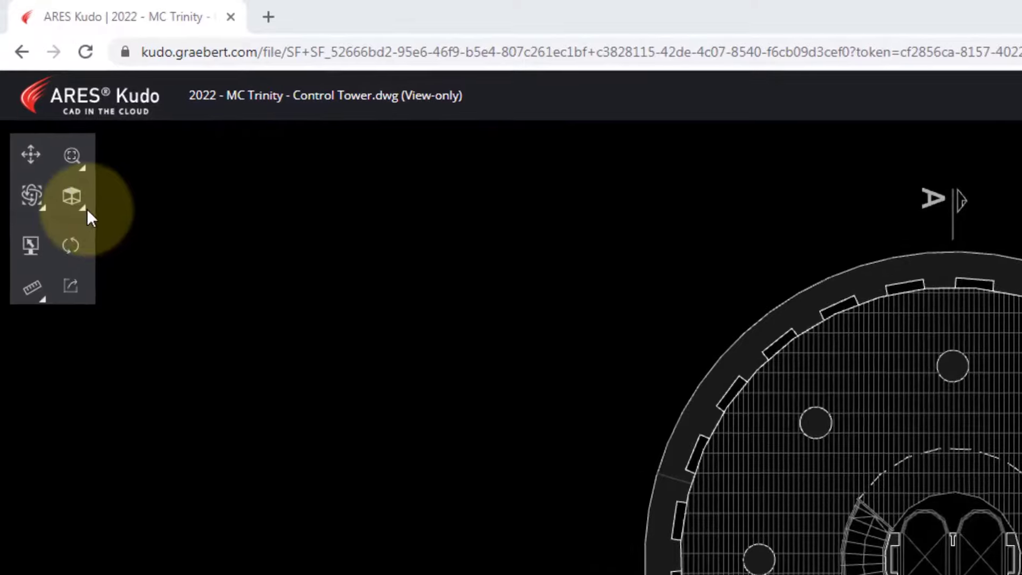
Use the preset views to show the tower from Top, then as a shaded 3D model.
click(84, 209)
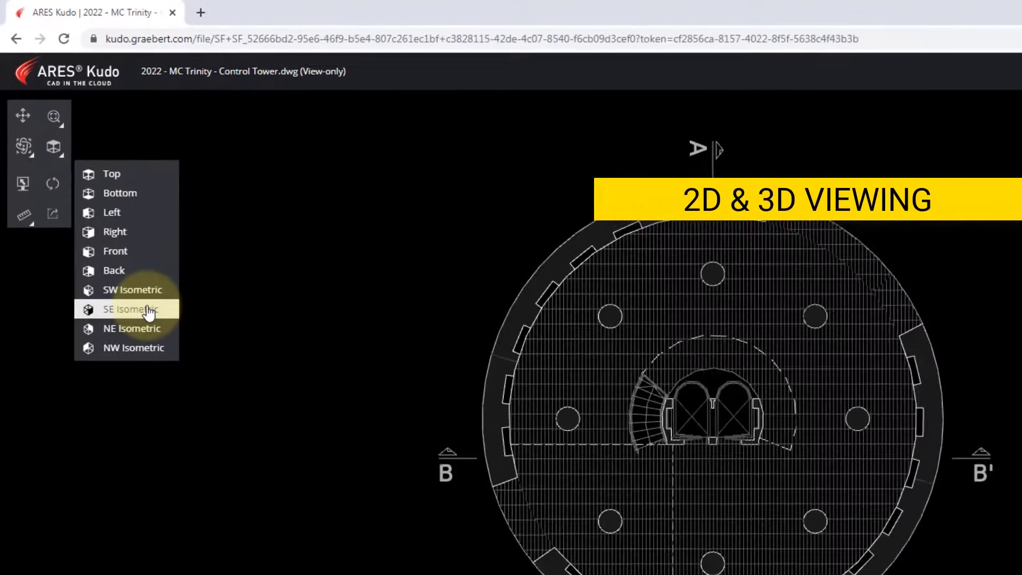
click(200, 414)
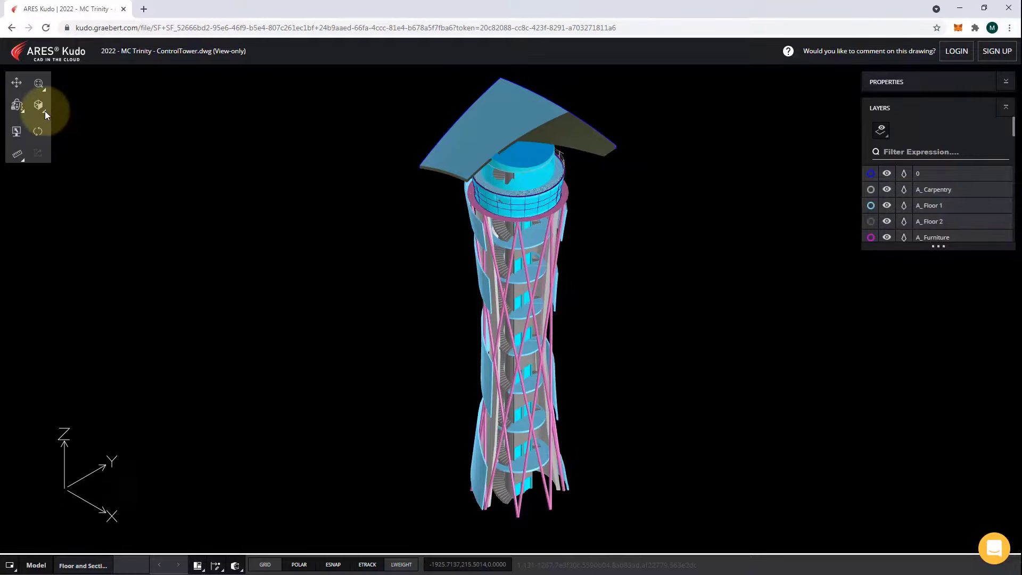
click(44, 111)
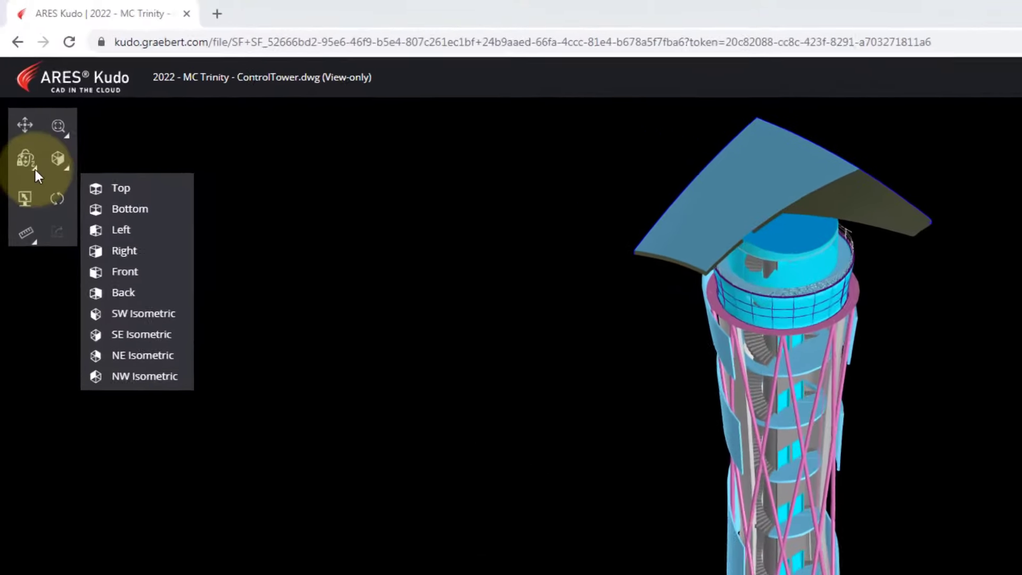
Constrained-orbit and zoom the 3D tower to show its section from Level 0 to Level -4.
click(35, 171)
click(168, 193)
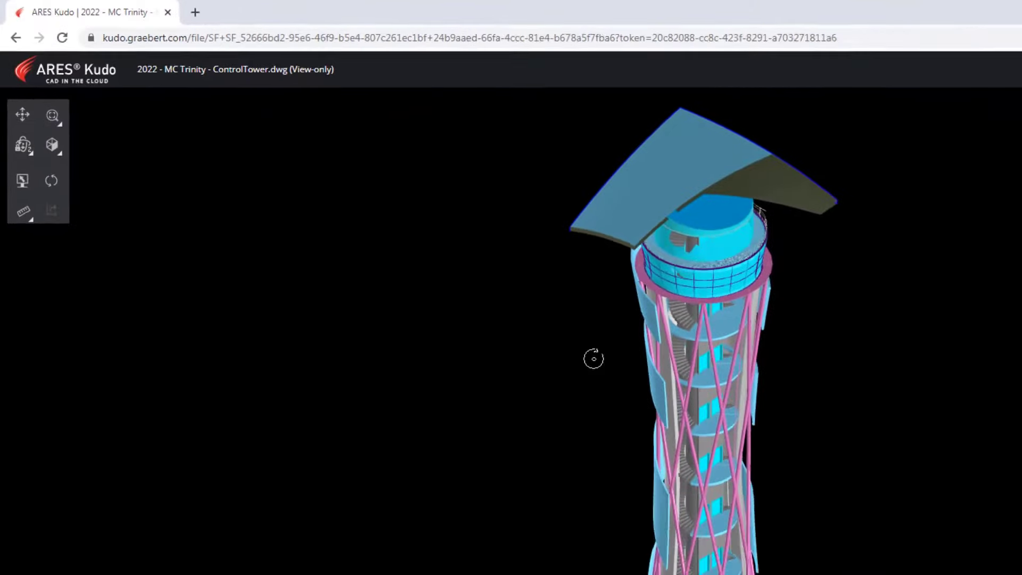
mouse_move(594, 358)
mouse_down()
mouse_move(537, 310)
mouse_move(524, 280)
mouse_move(501, 301)
mouse_move(506, 271)
mouse_move(518, 292)
mouse_move(499, 329)
mouse_up()
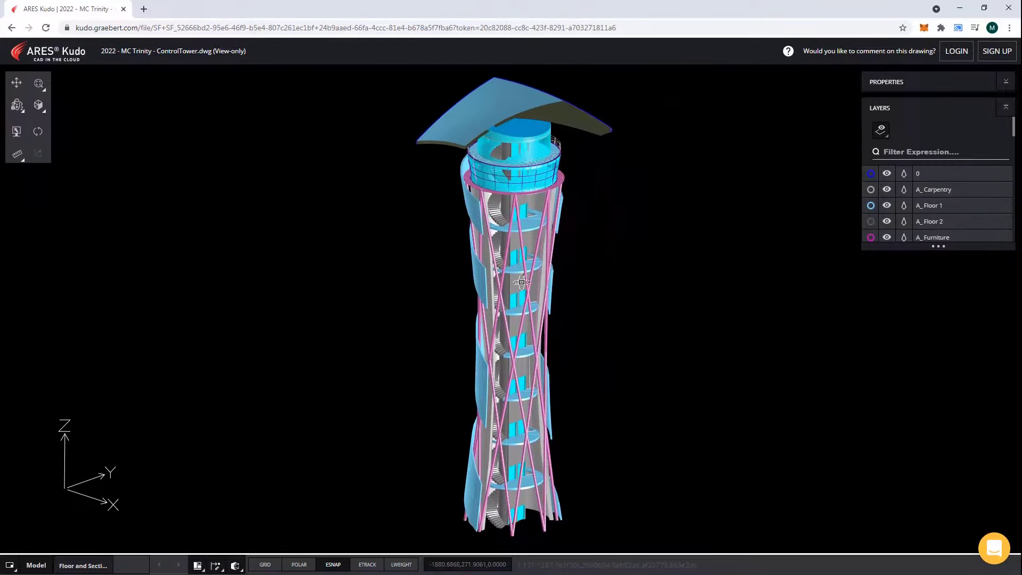
scroll(522, 281, up, 5)
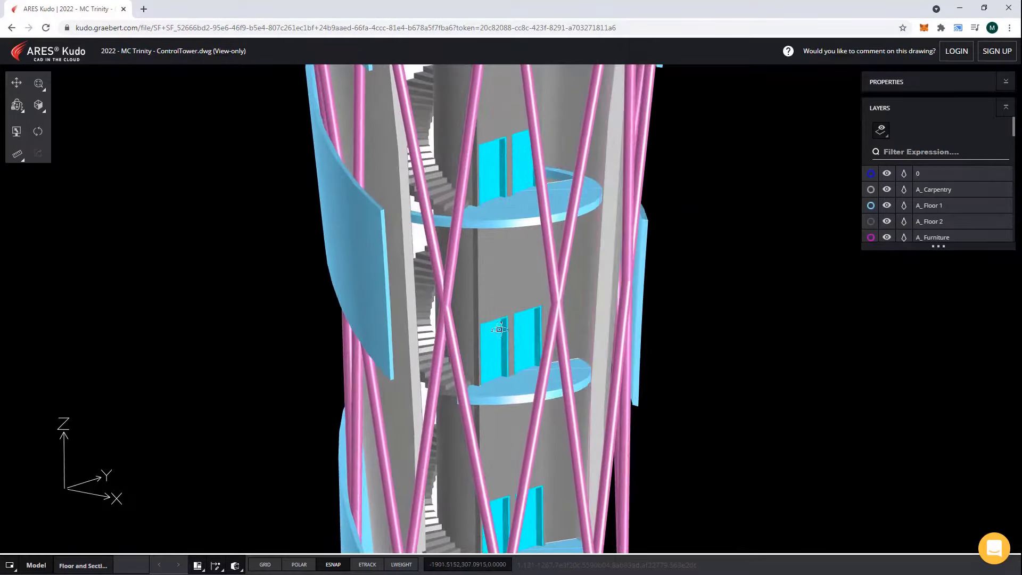
scroll(499, 330, up, 2)
mouse_move(514, 419)
mouse_down()
mouse_move(753, 429)
mouse_move(810, 372)
mouse_up()
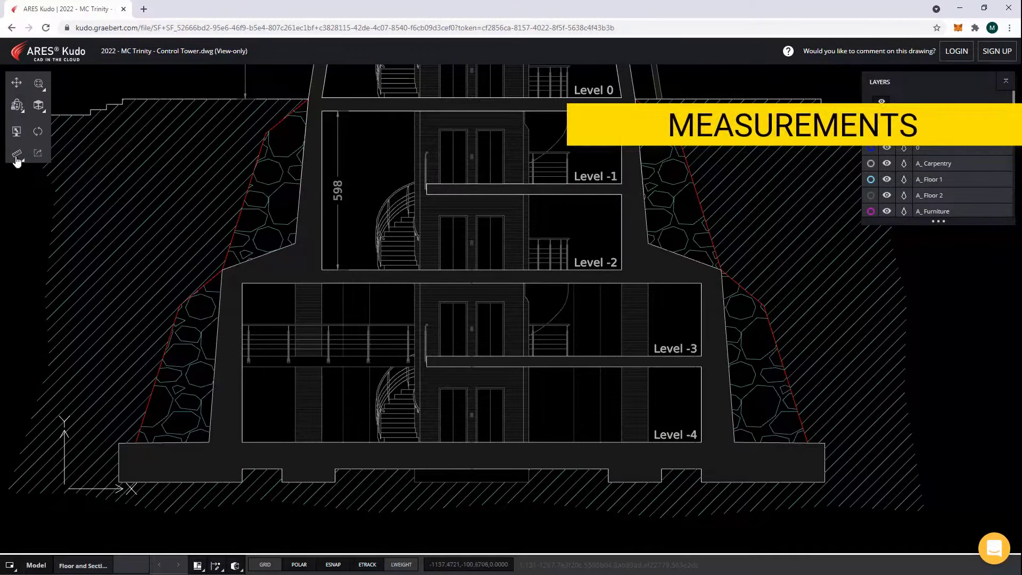
Measure the height of the Level -2 wall as 2.8400.
click(17, 156)
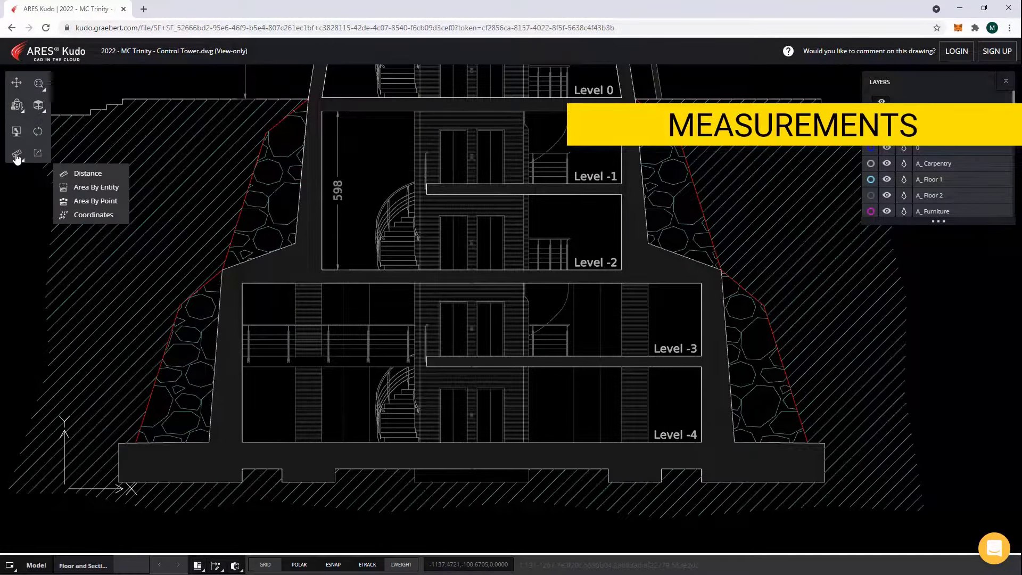
click(83, 173)
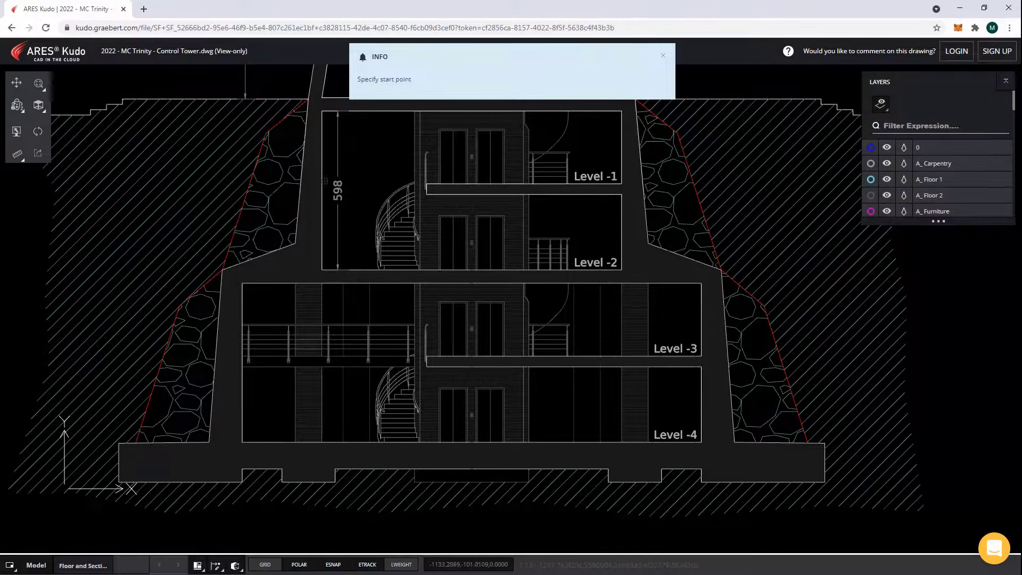
scroll(618, 232, up, 3)
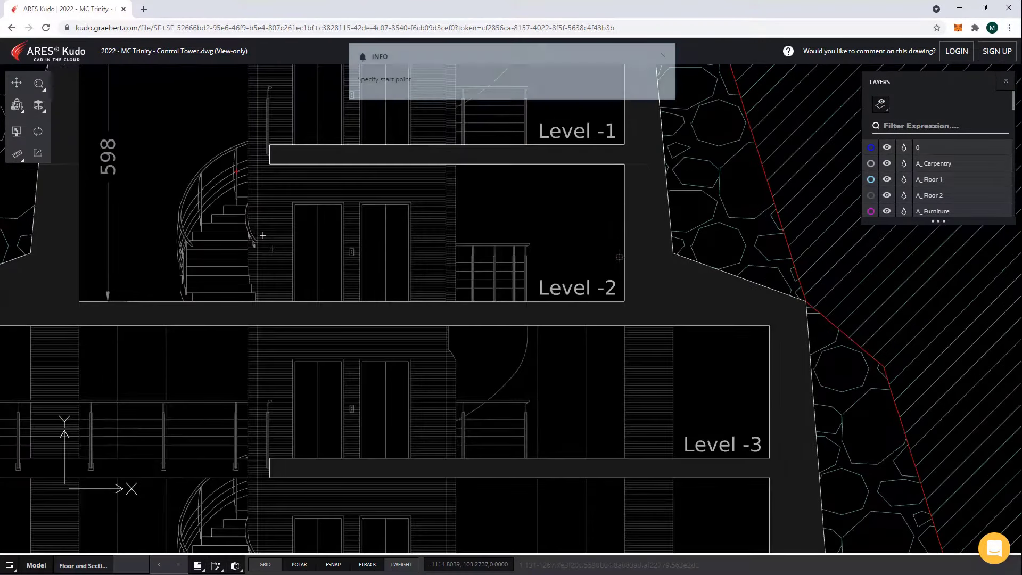
scroll(623, 298, up, 1)
scroll(627, 335, up, 2)
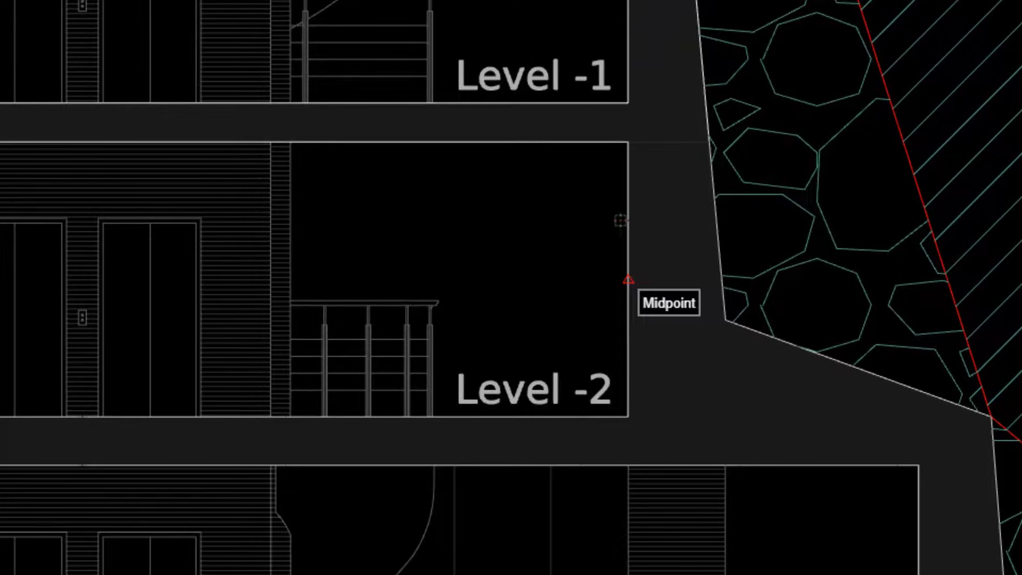
click(628, 142)
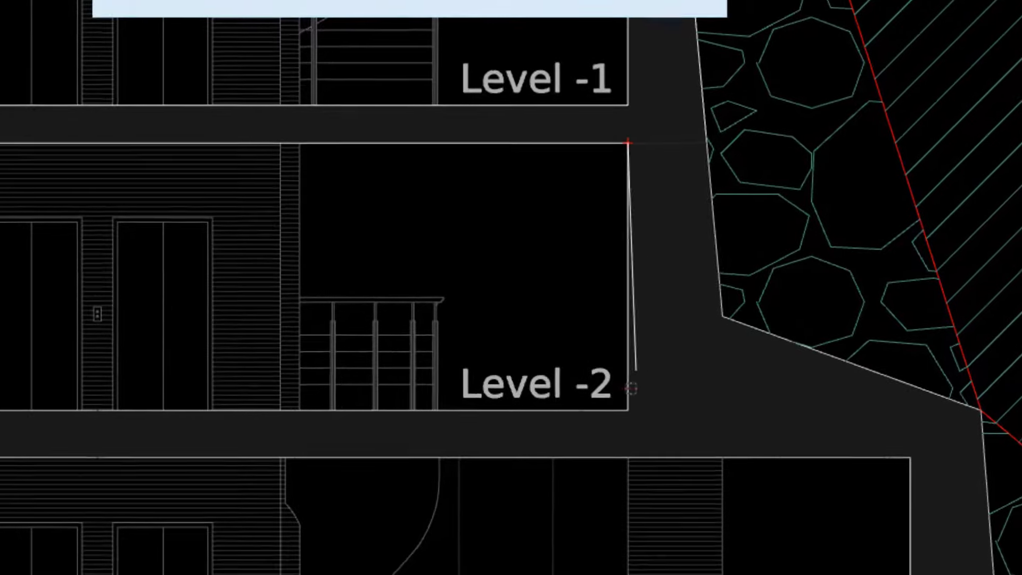
scroll(626, 373, down, 2)
scroll(624, 301, down, 1)
click(624, 300)
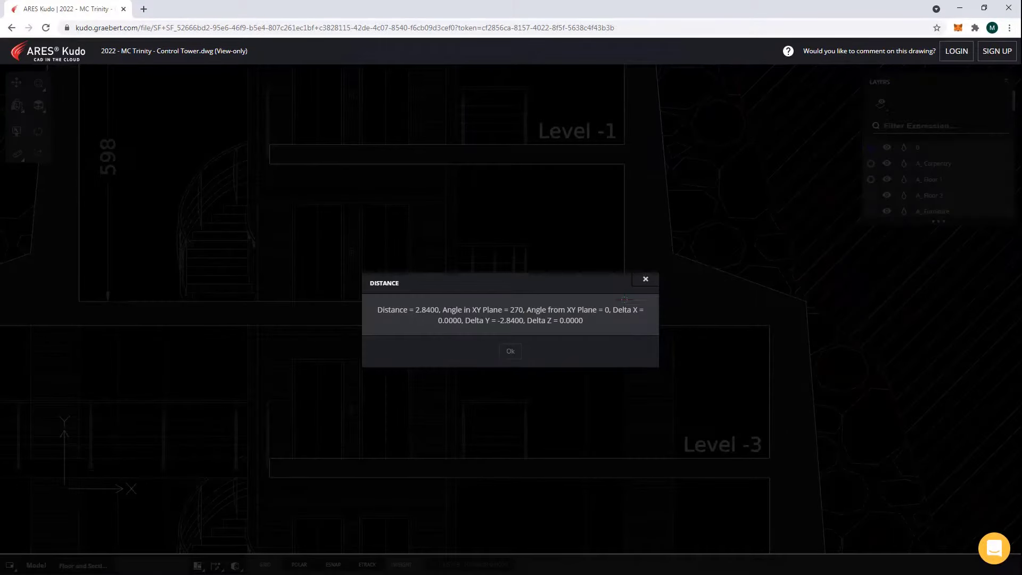
click(513, 355)
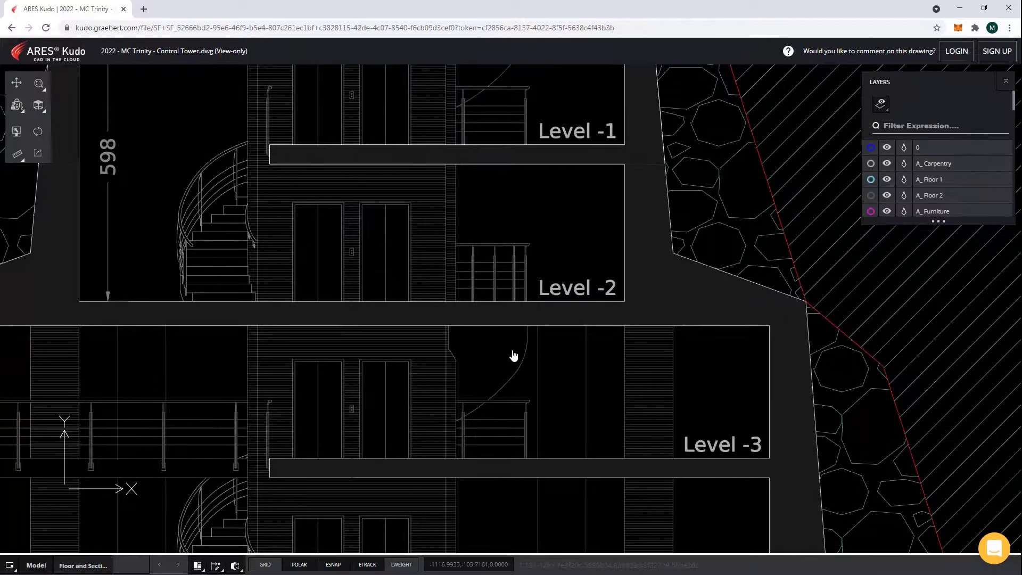
Measure the left elevator door's area point by point: 2.1730.
click(24, 162)
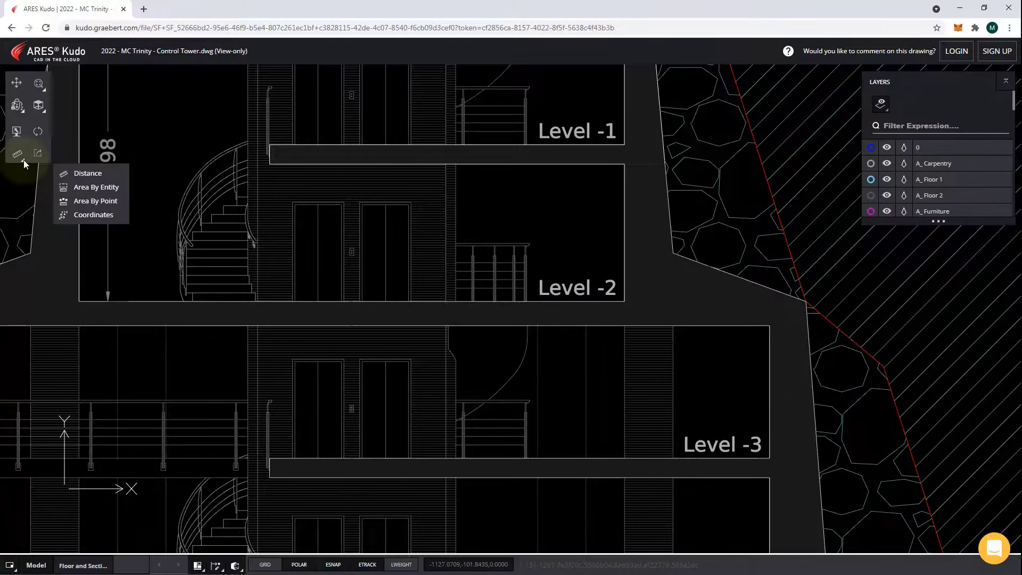
click(85, 202)
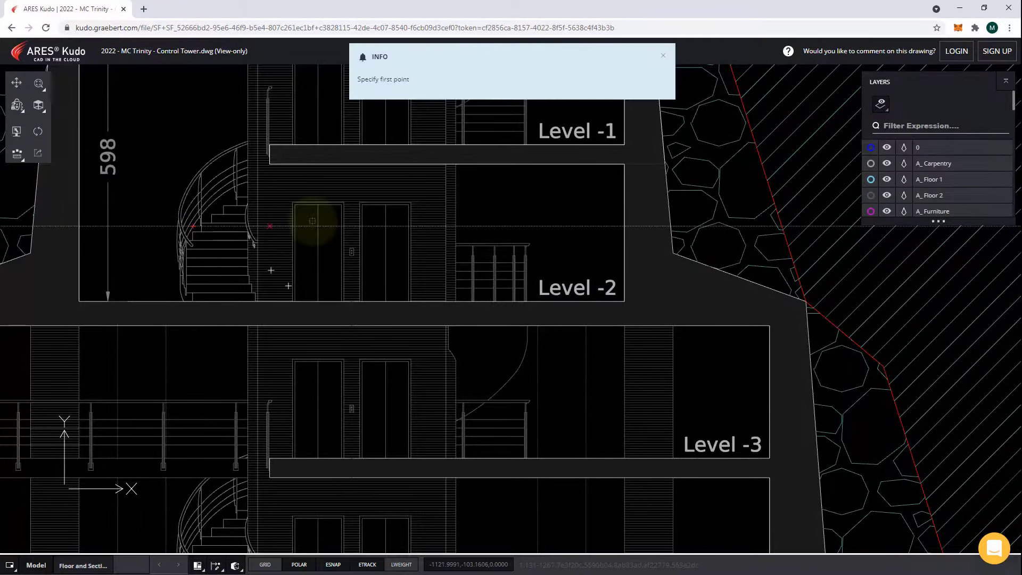
scroll(314, 216, up, 3)
click(382, 179)
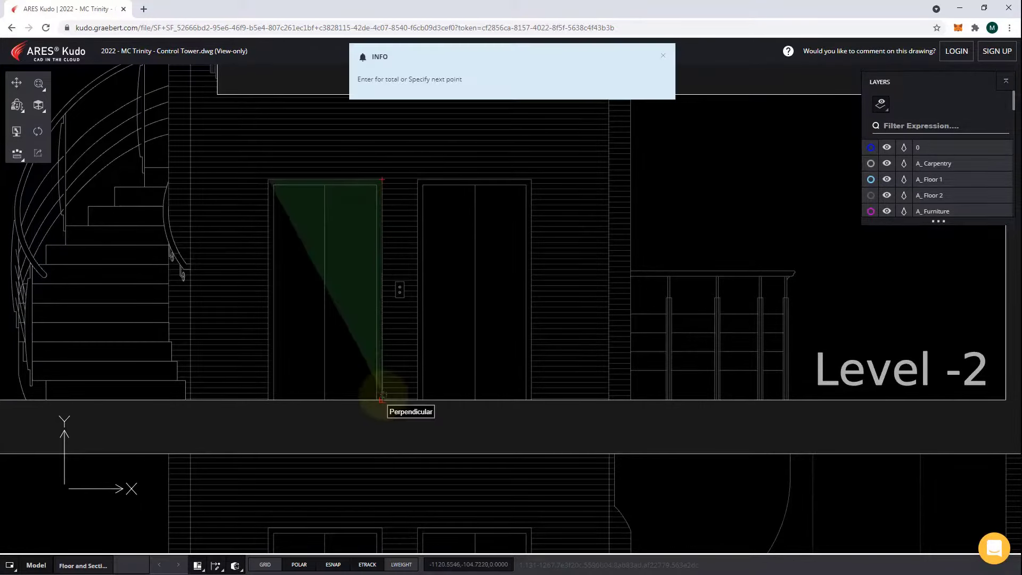
click(379, 399)
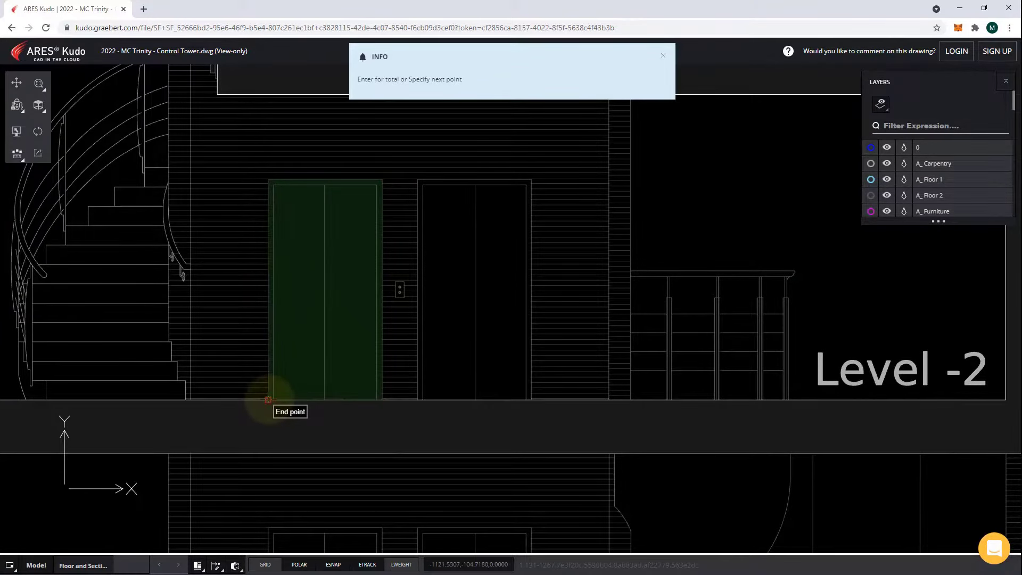
click(268, 399)
key(Return)
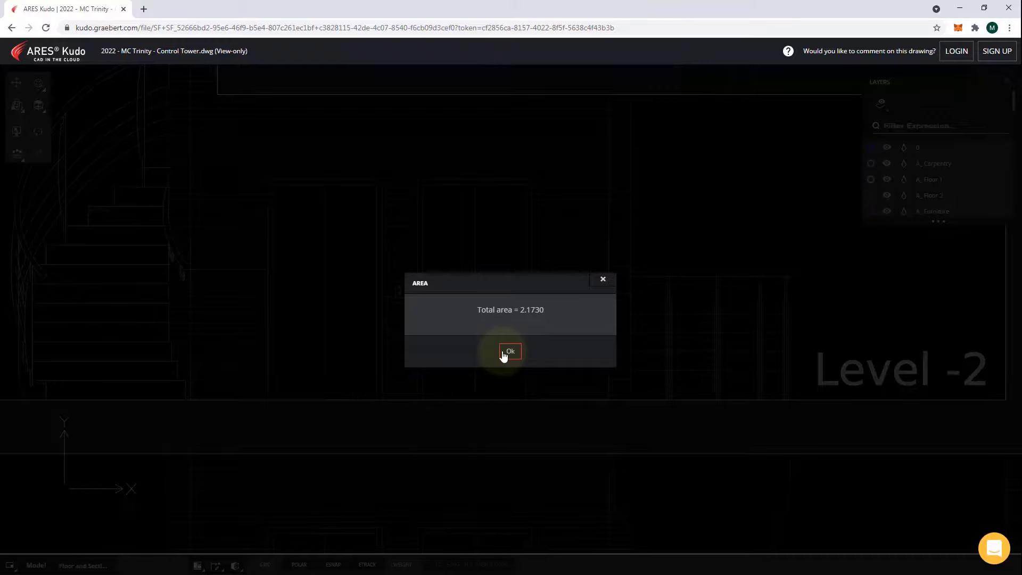
click(509, 352)
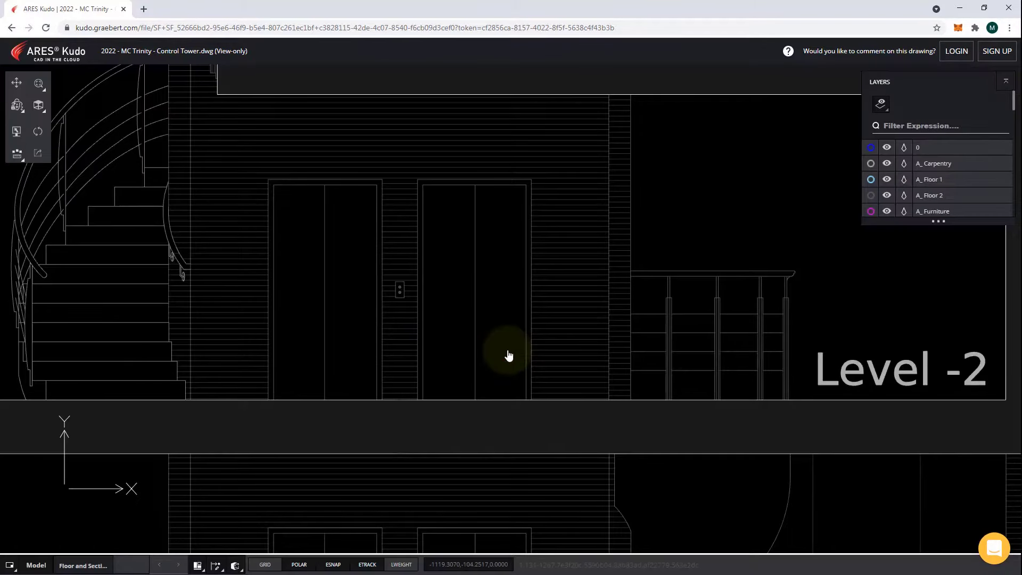
Read a stair end point's coordinates: X -1122.2995, Y -104.7180.
click(23, 161)
click(87, 215)
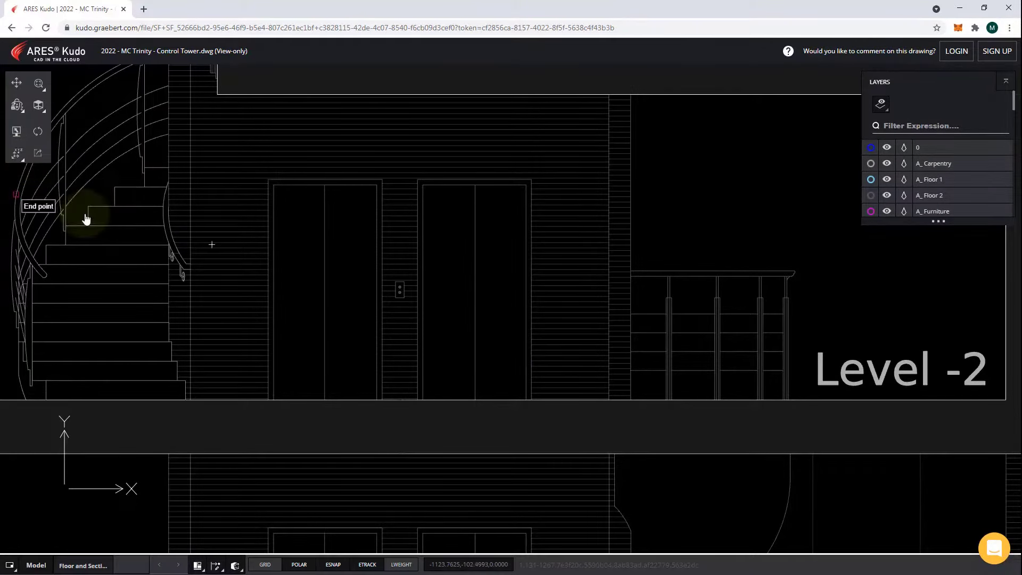
click(185, 399)
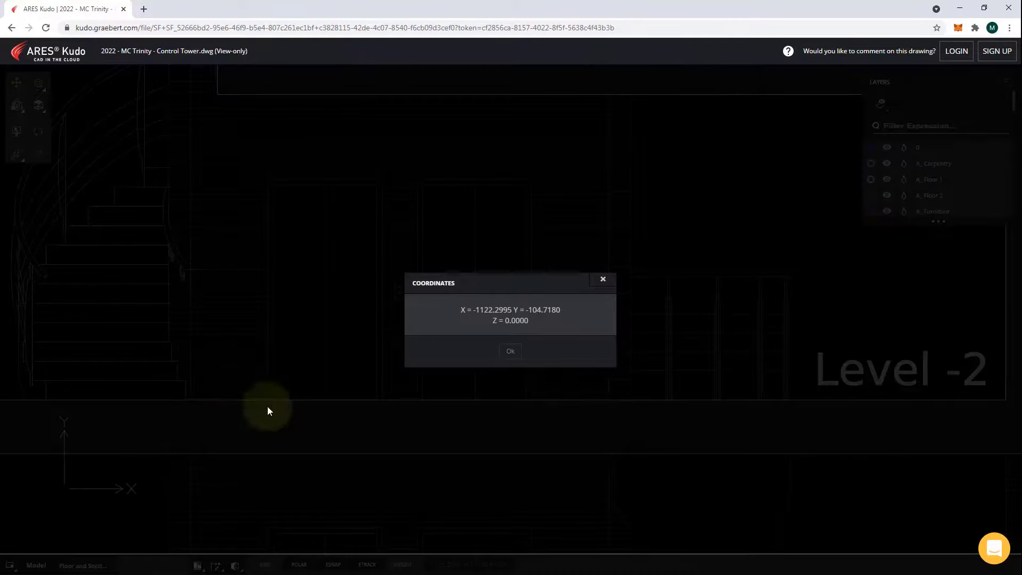
click(514, 354)
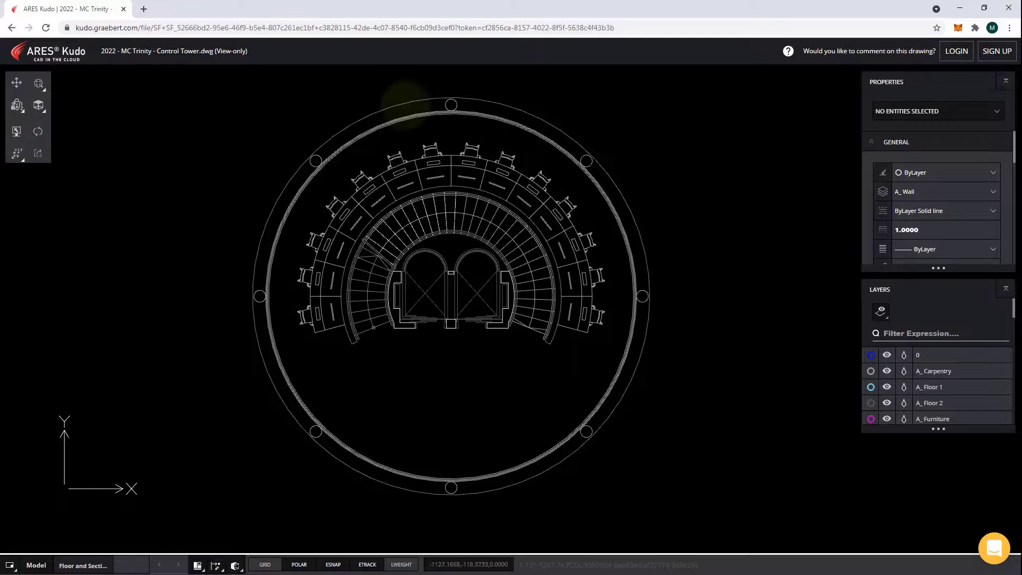
click(506, 107)
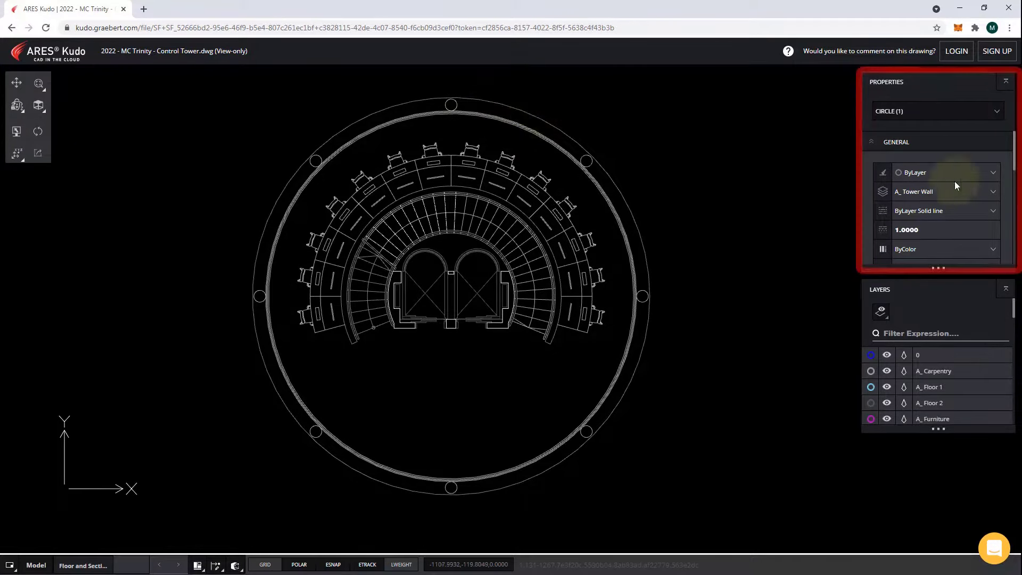
drag(1013, 159, 1012, 257)
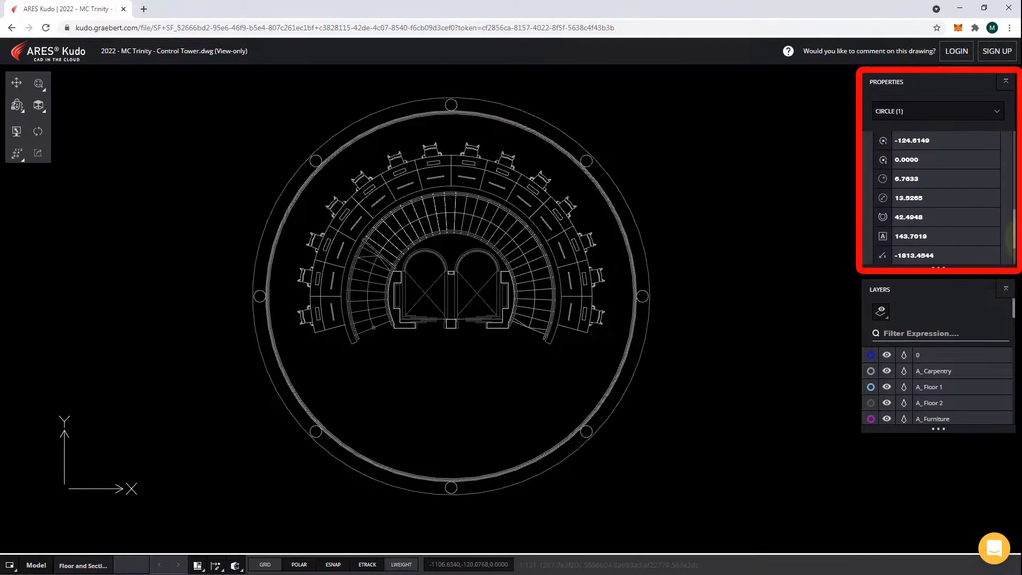
click(675, 256)
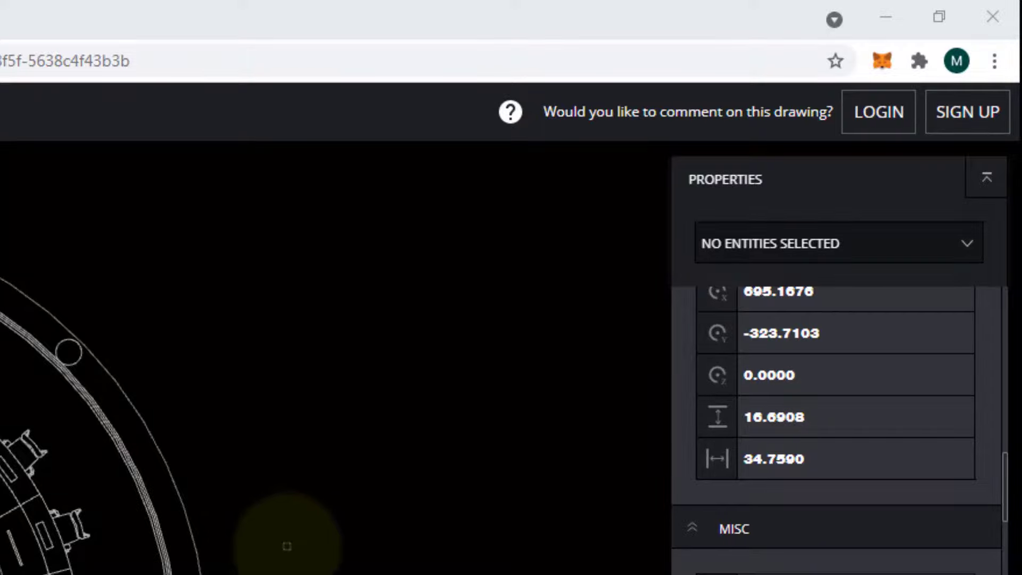
Sign in with the account e-mail and password to reopen the drawing for commenting.
click(961, 123)
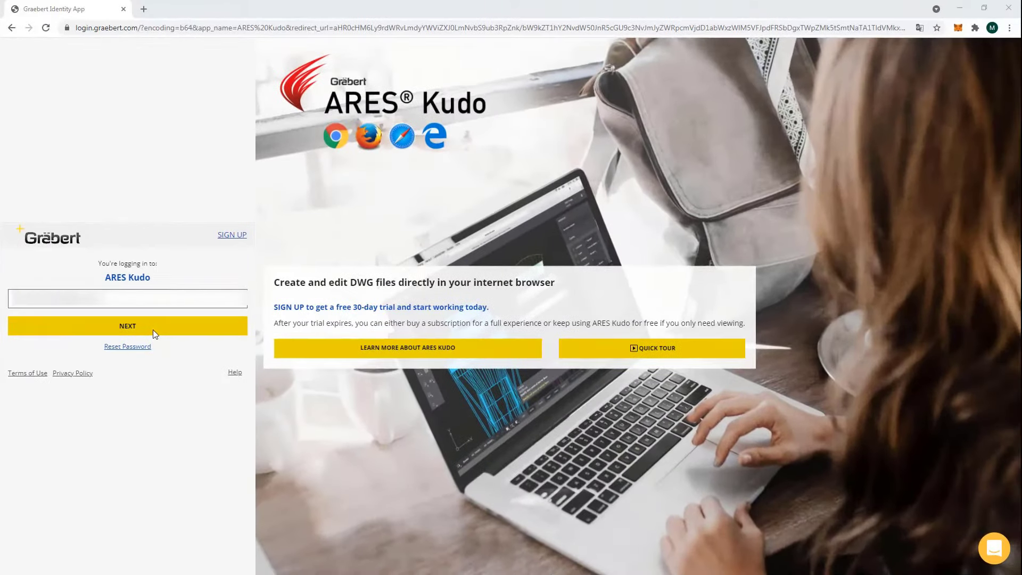
click(153, 330)
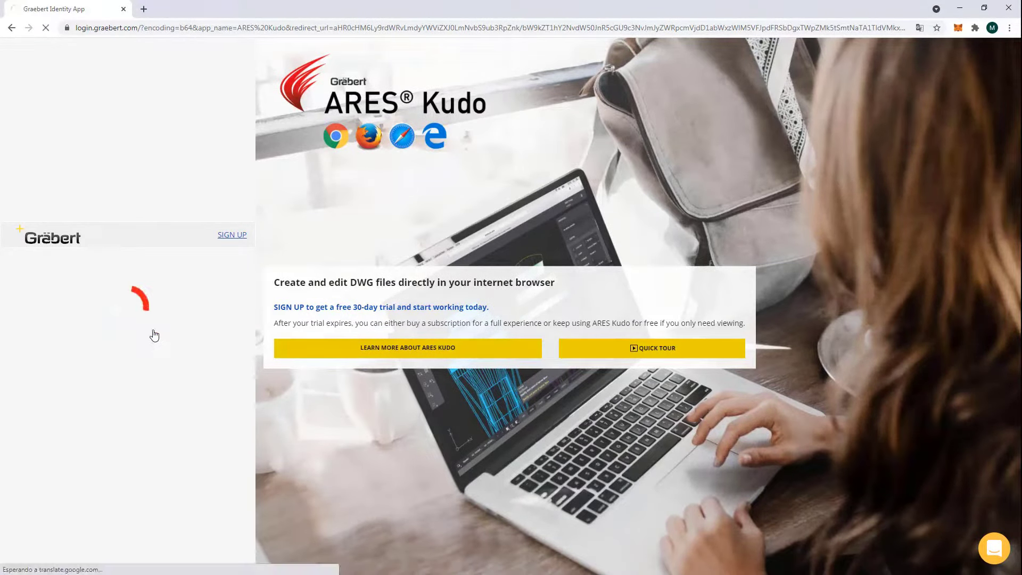
click(162, 331)
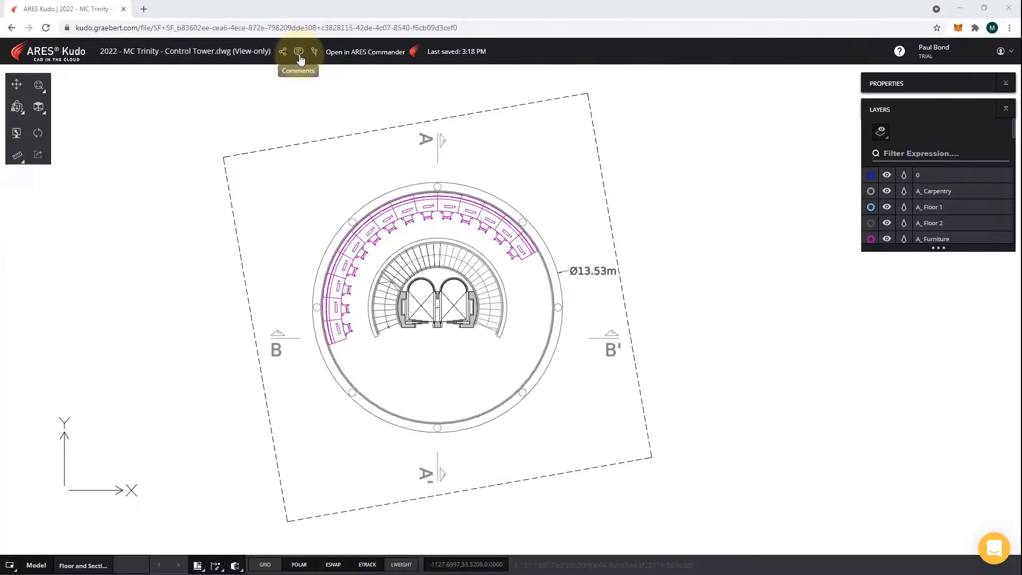
Start a new comment thread and attach six drawing entities to it.
click(300, 59)
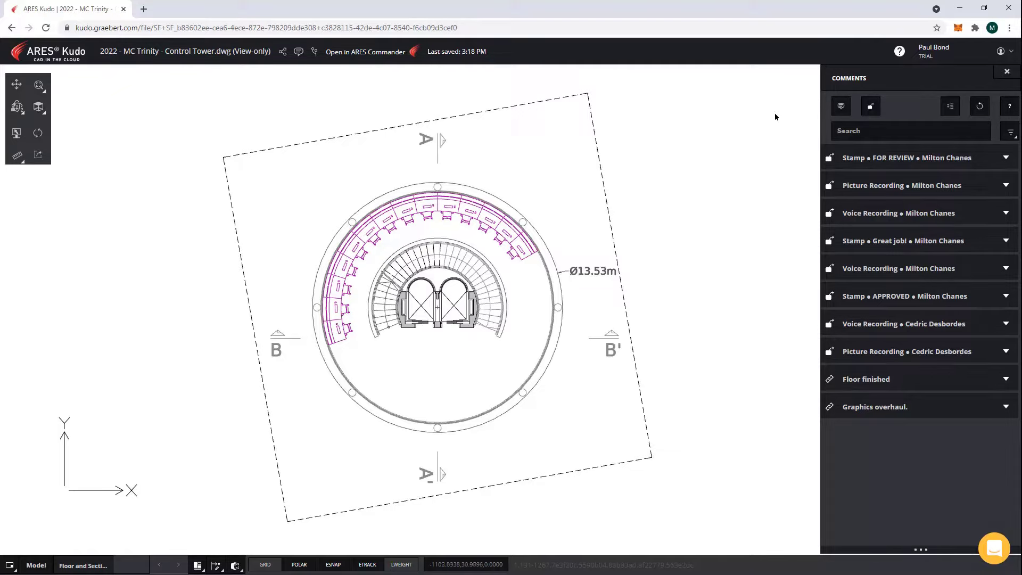
click(841, 107)
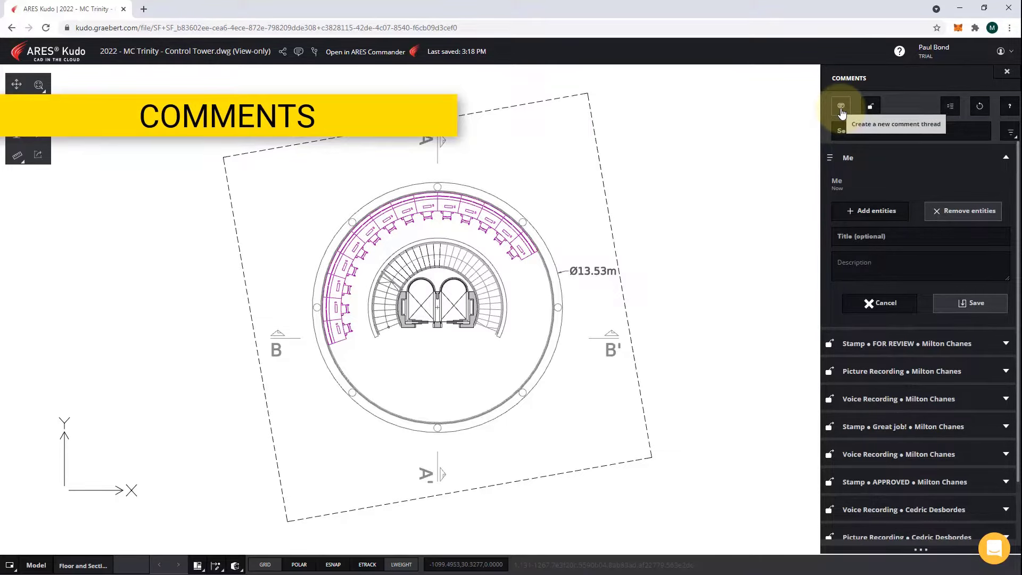
click(882, 211)
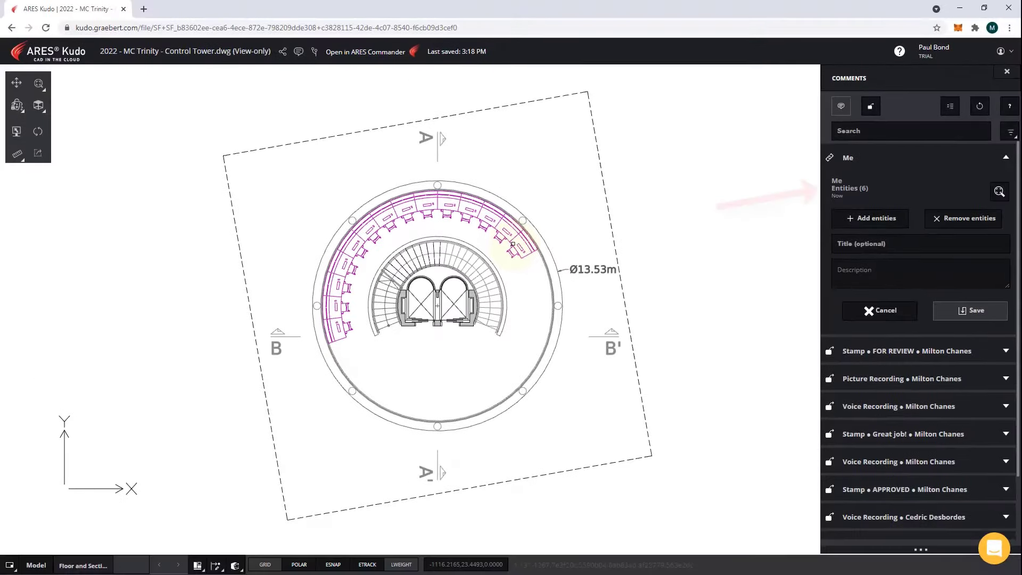
Title the thread 'Desktop', describe '15 or 16 workspaces are required, NO 14.', save, and zoom to its entities.
click(893, 242)
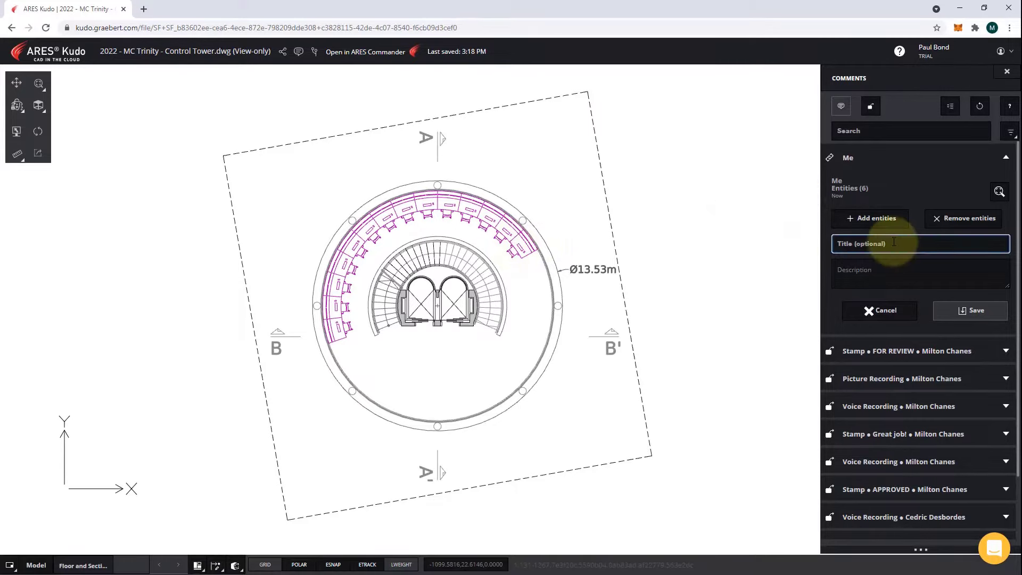
text(Desktop)
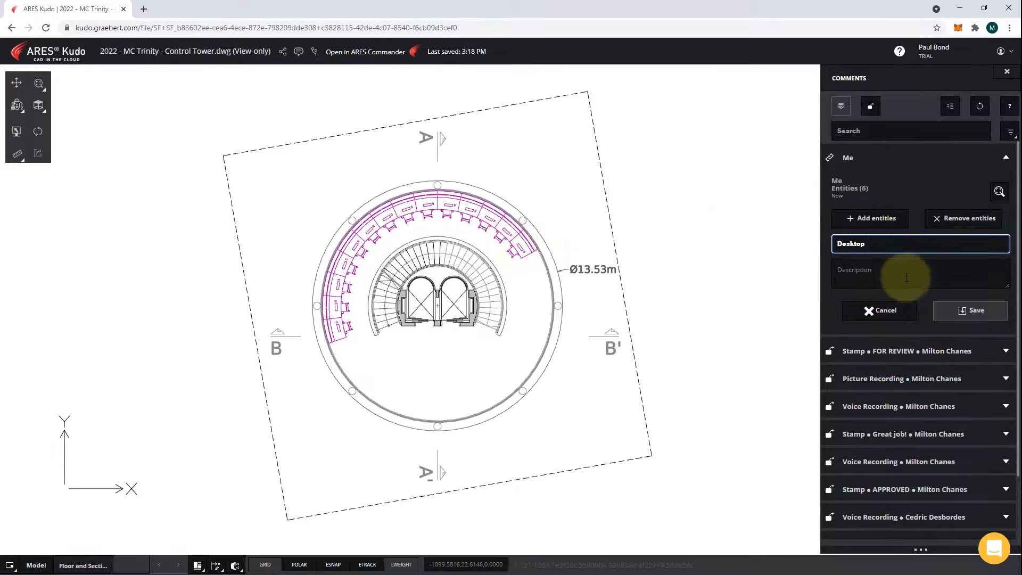
click(905, 276)
text(15 or 16 workspaces are required, NO 14.)
click(977, 311)
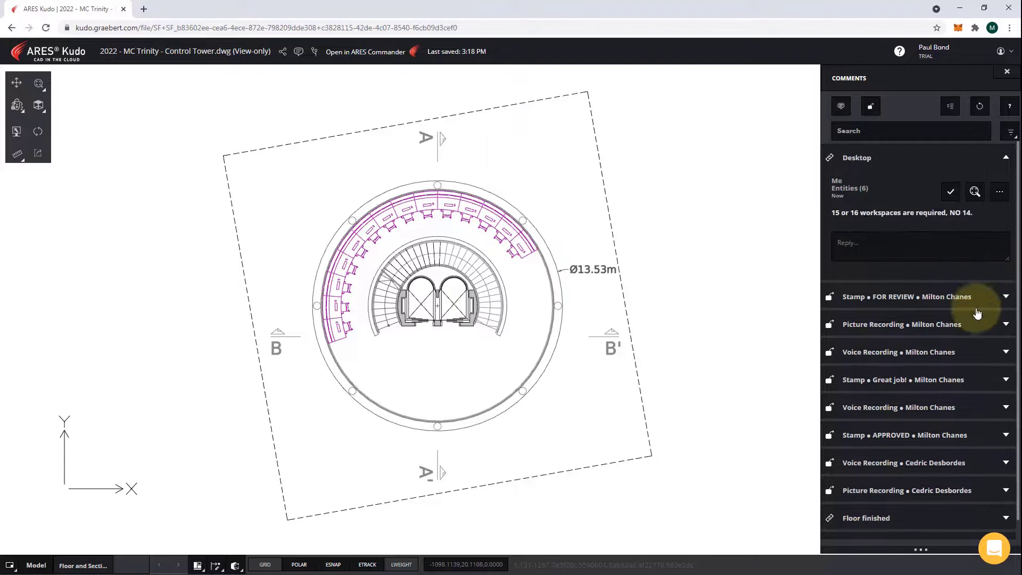
click(974, 192)
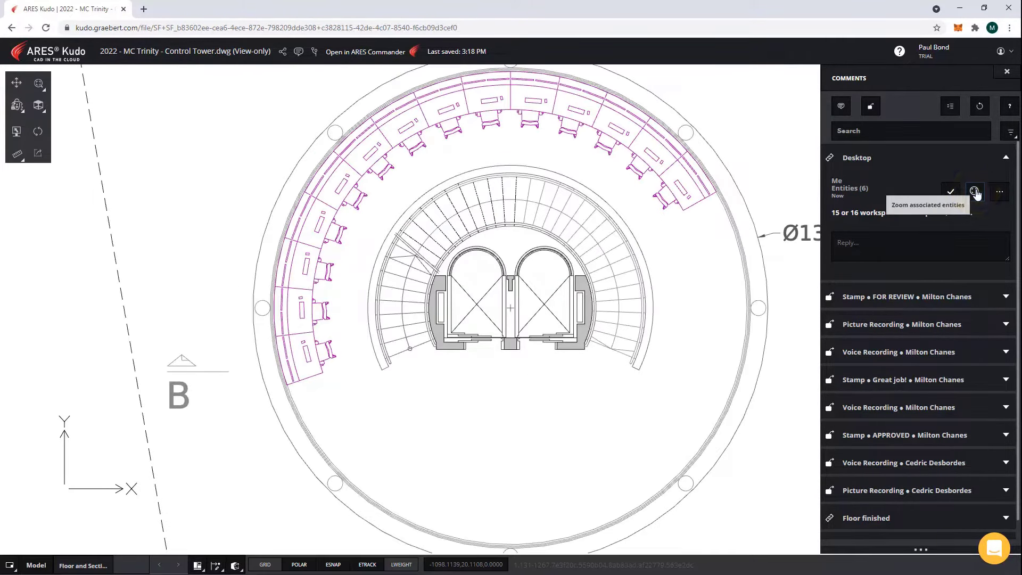
click(876, 114)
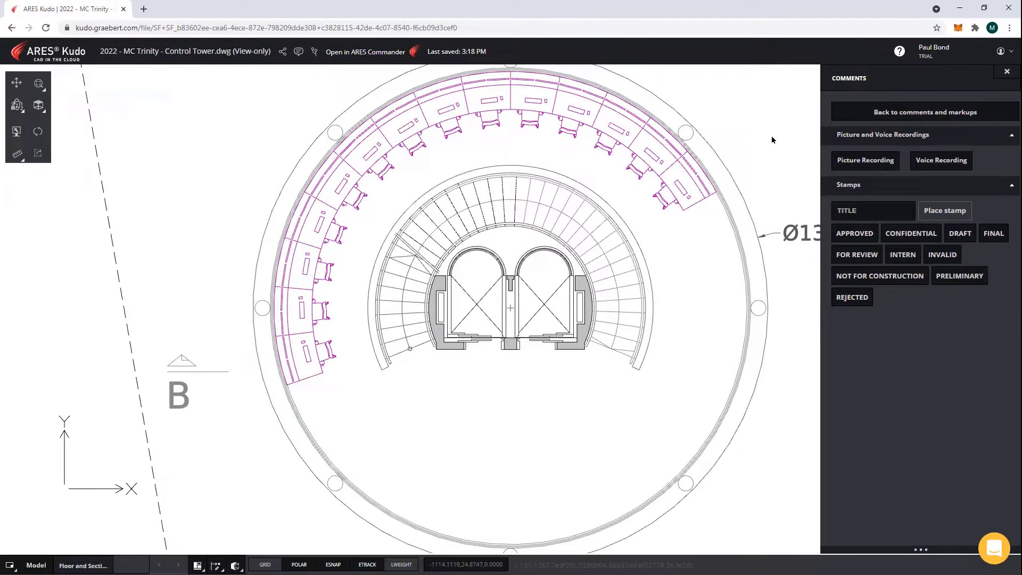
Post a picture comment inside the tower with a ceiling photo captioned 'Technical ceiling'.
click(853, 163)
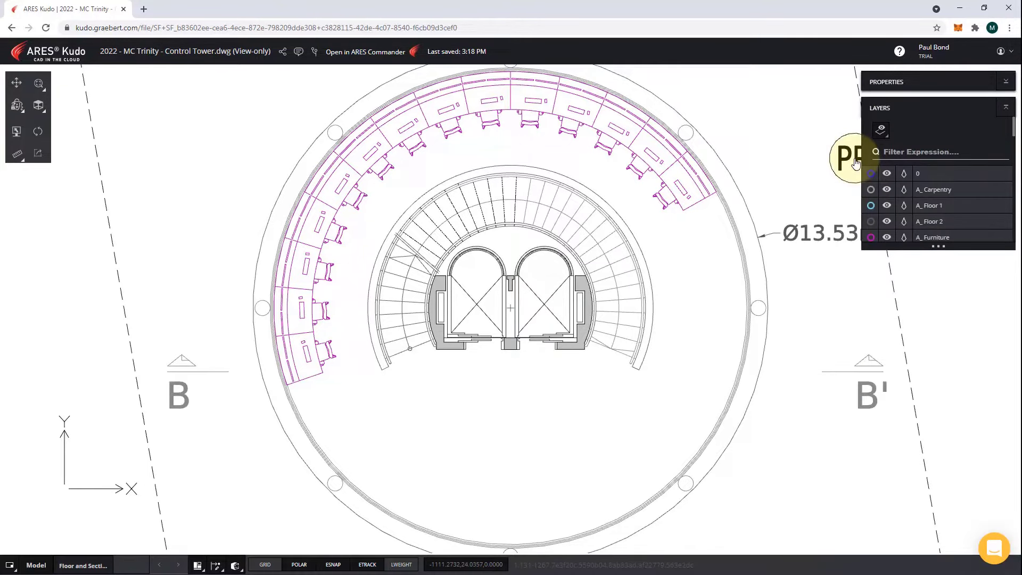
click(579, 426)
click(356, 99)
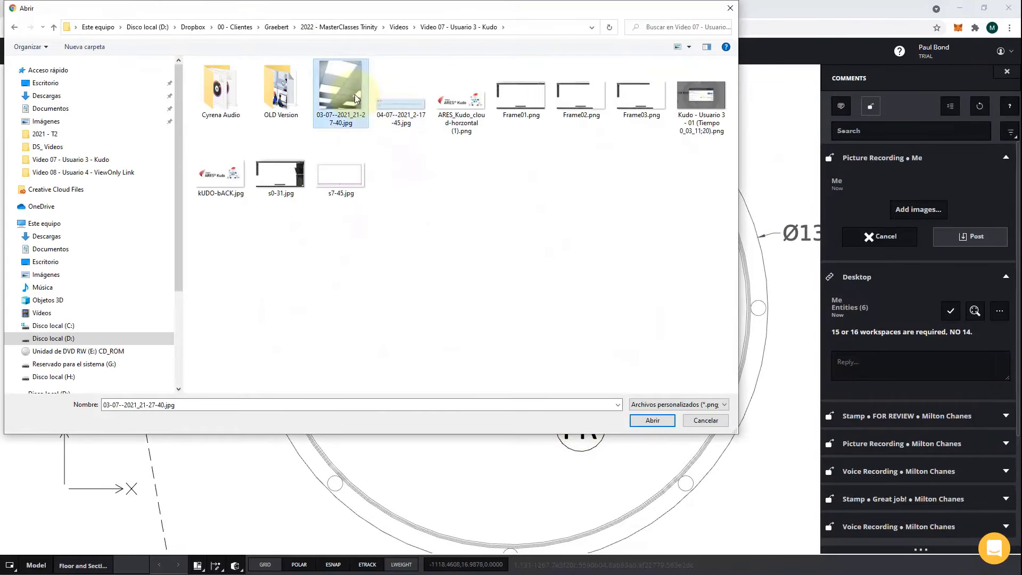
double_click(356, 99)
click(898, 440)
text(Technical ceilin)
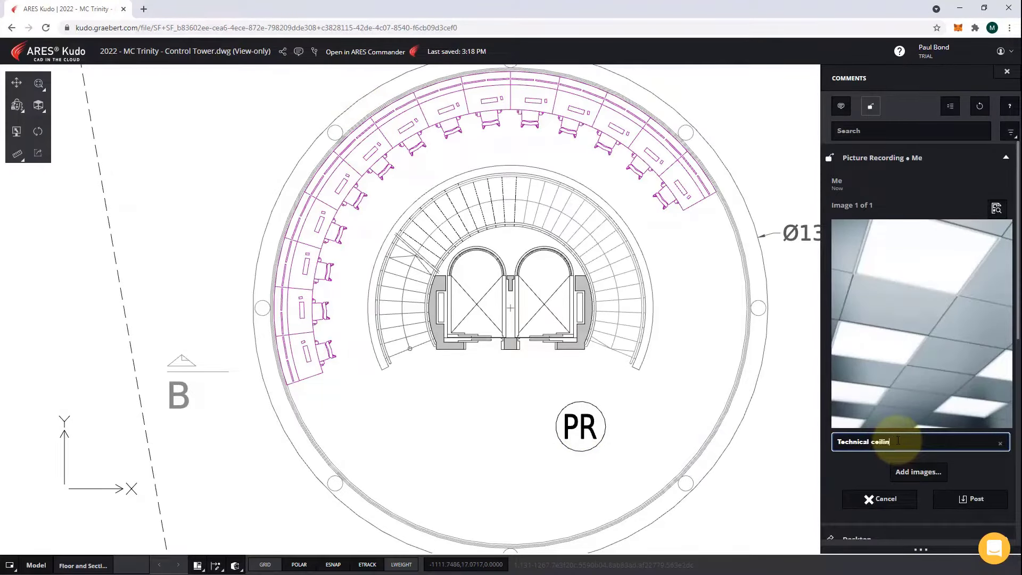
text(g)
click(970, 498)
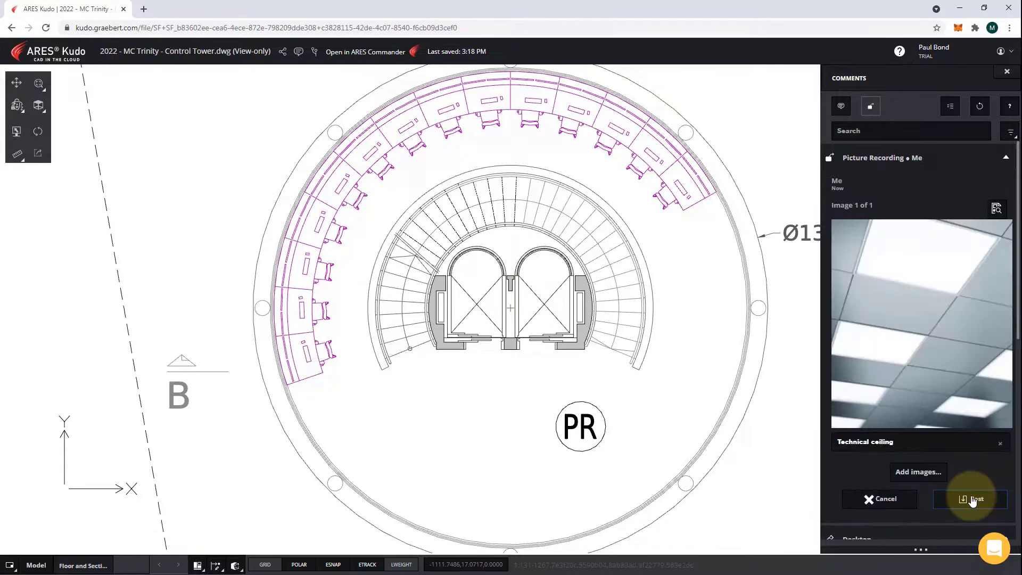
Record and post a voice comment beside the PR marker.
click(870, 111)
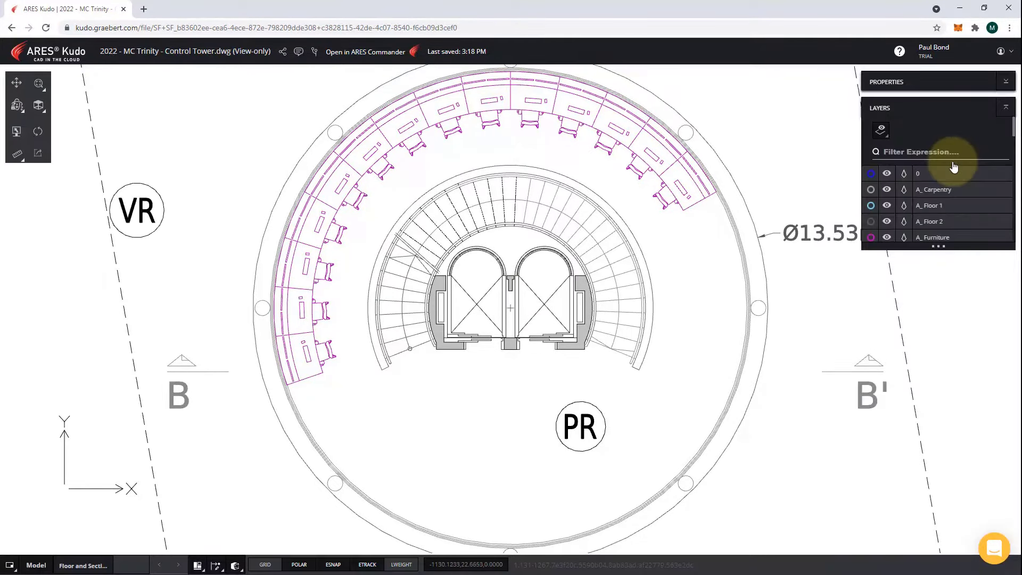
click(445, 419)
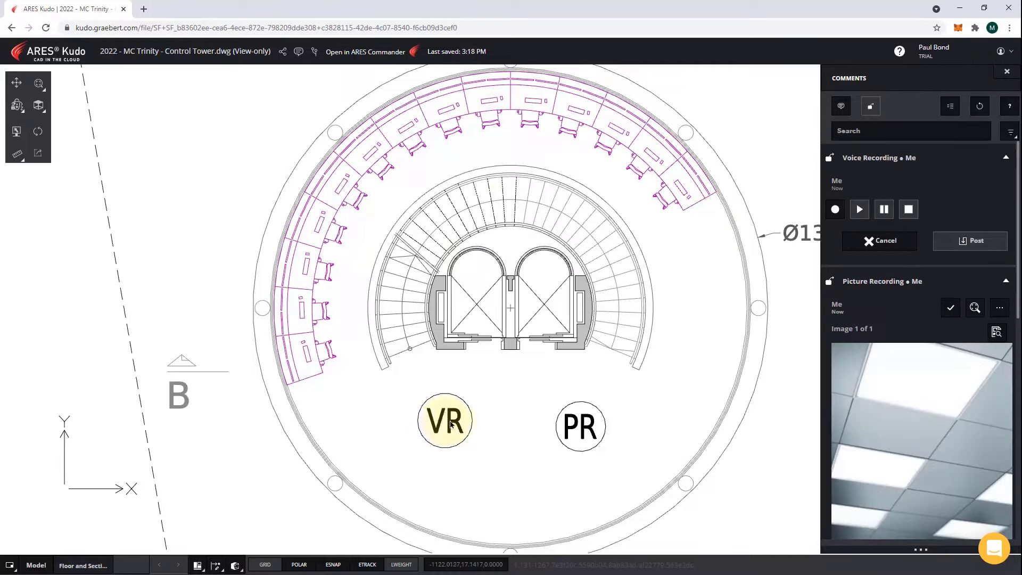
click(836, 213)
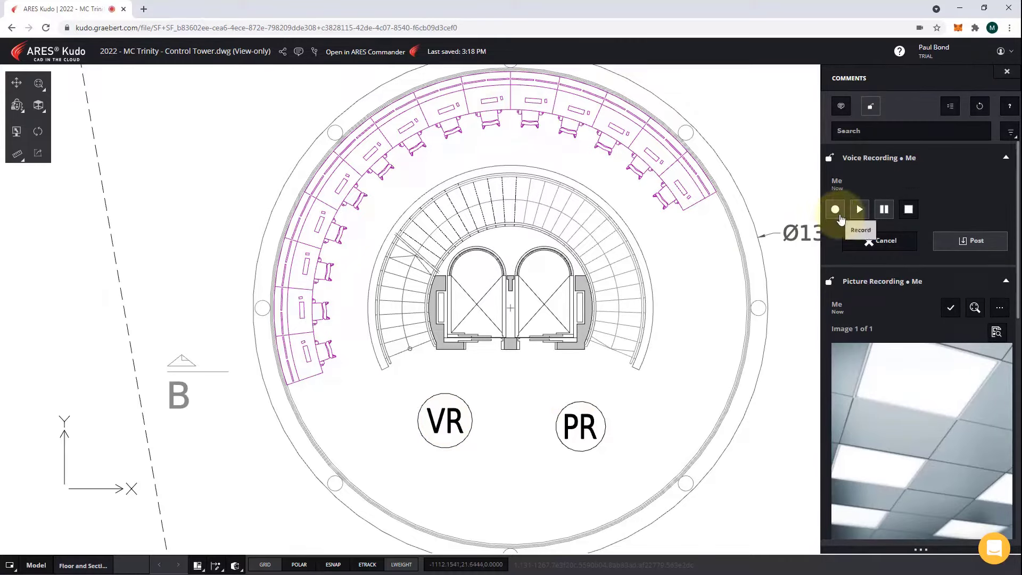
click(908, 210)
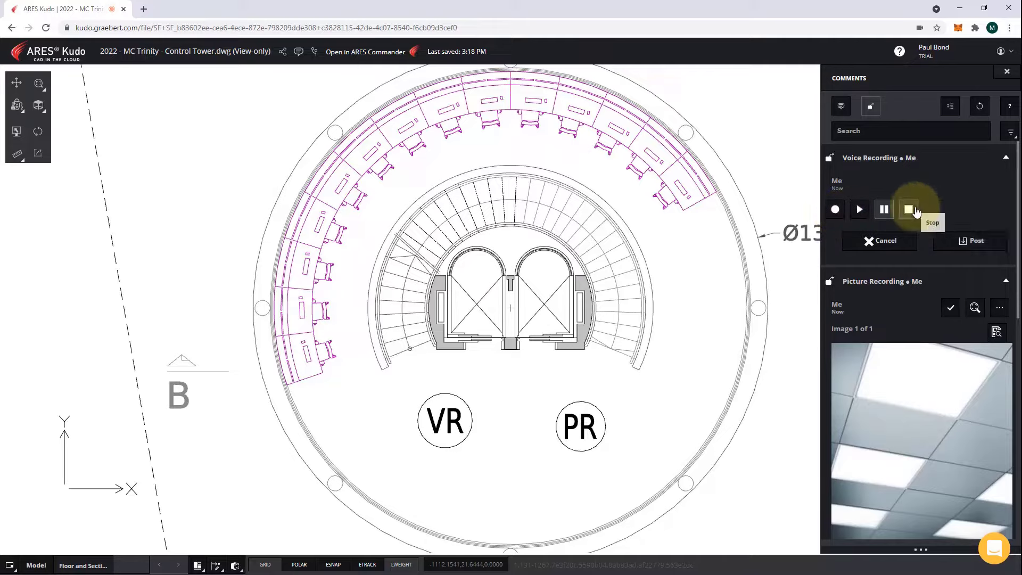
click(996, 245)
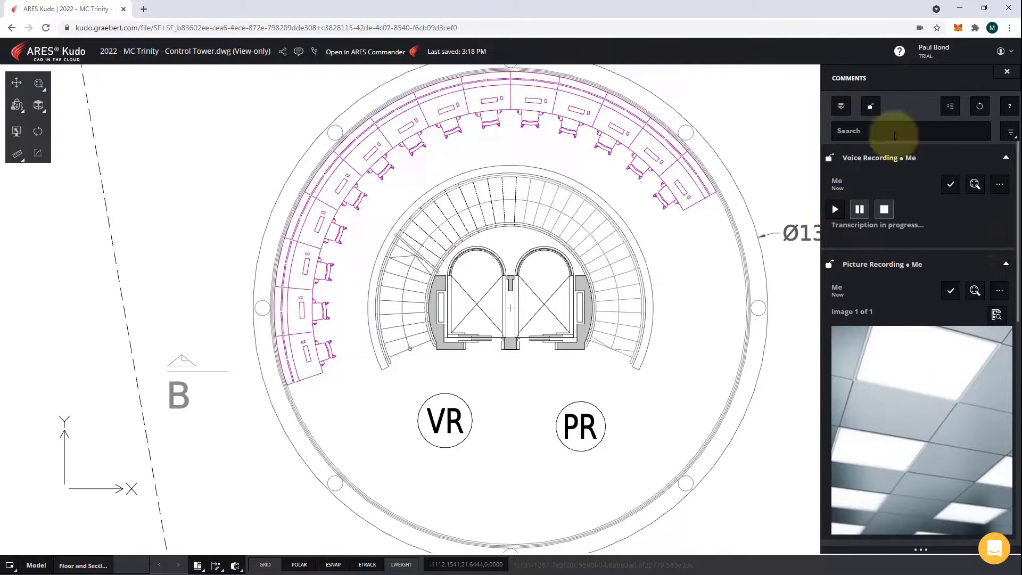
click(870, 105)
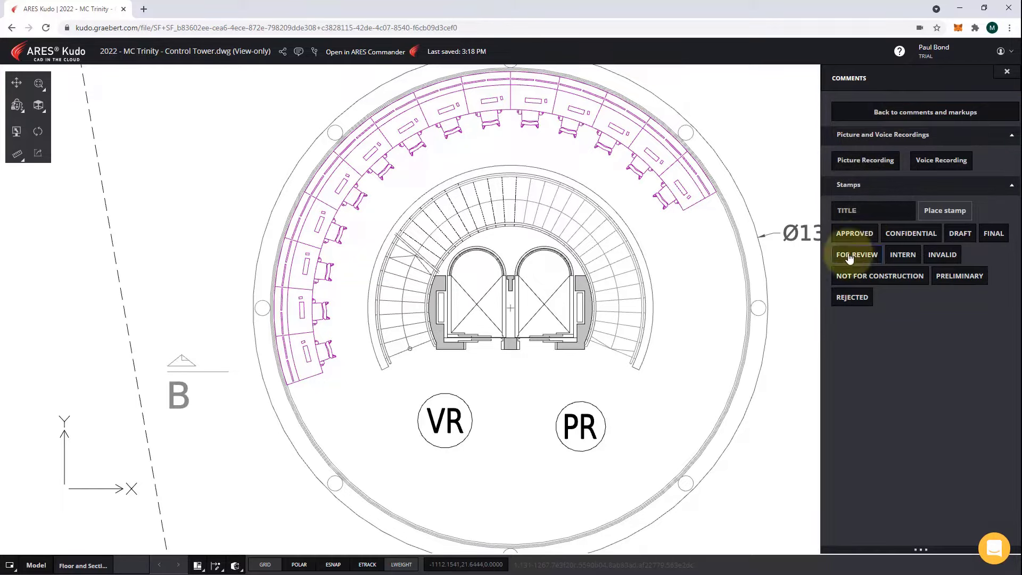
Place a FOR REVIEW stamp on the plan to the left of the tower.
click(856, 255)
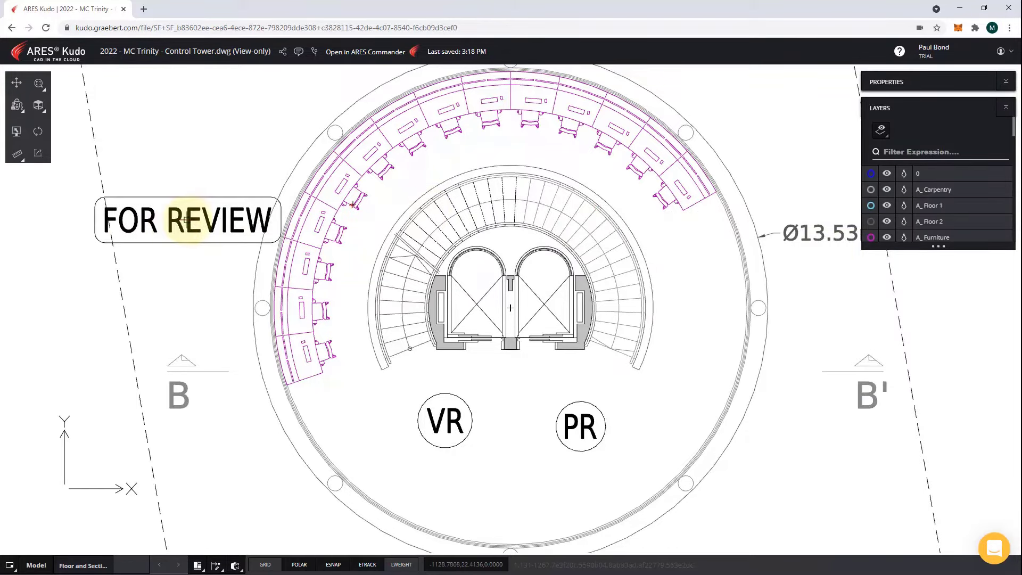
click(184, 219)
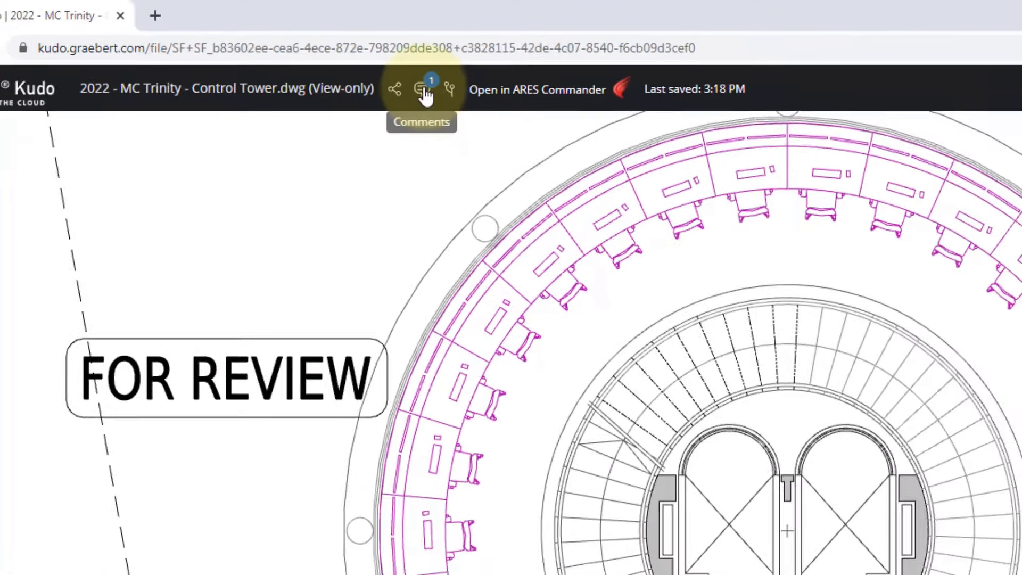
Reply 'Thanks' to the Desktop comment thread and reload the drawing's latest changes.
click(298, 51)
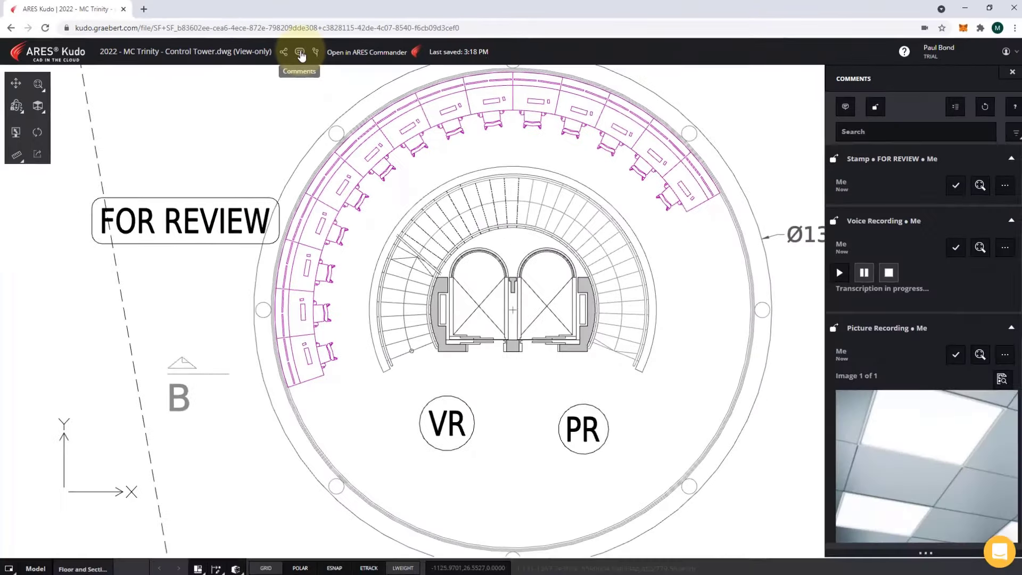
click(857, 375)
text(Tha)
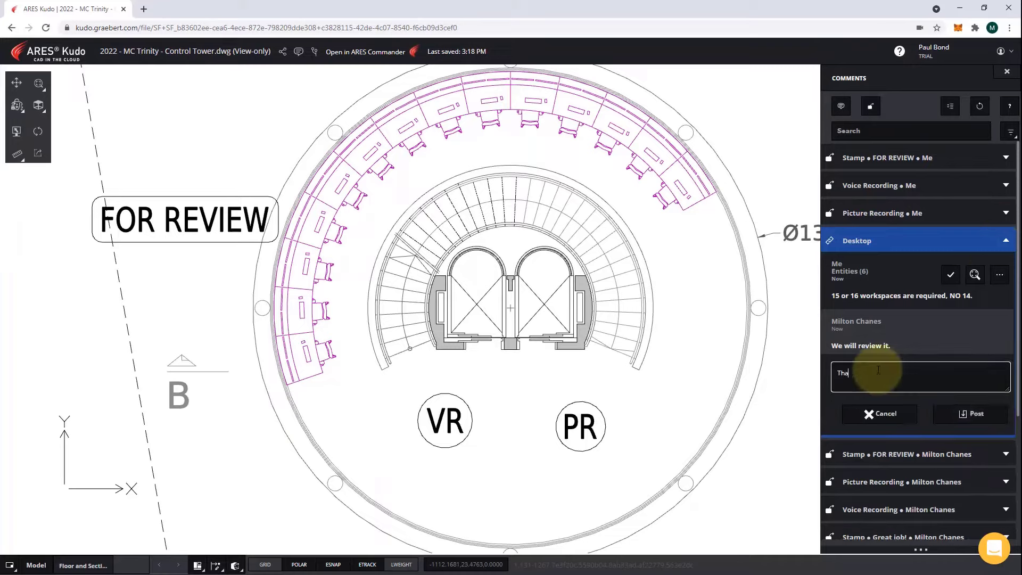
text(nks)
click(993, 415)
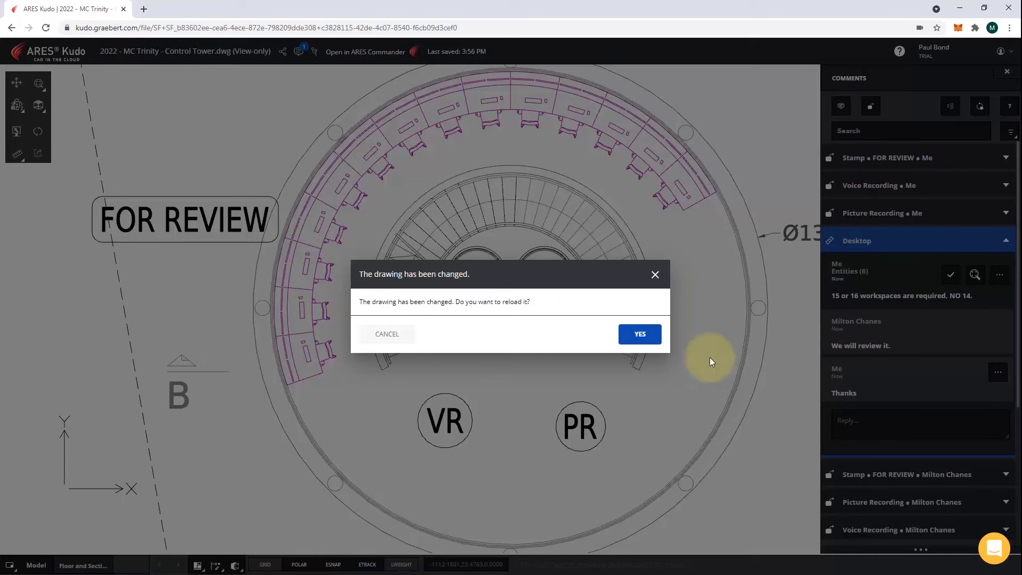
click(633, 334)
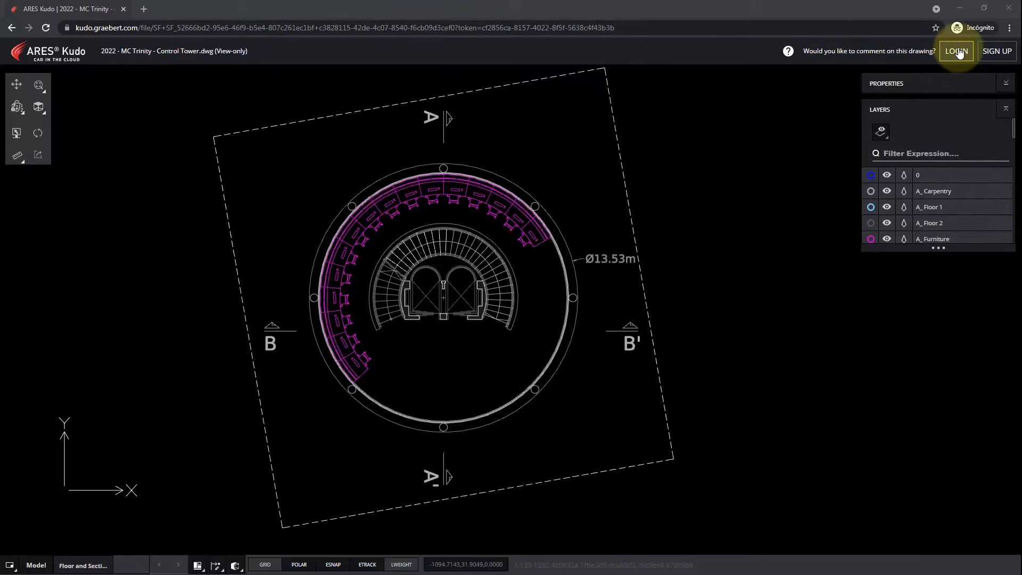
Go from the view-only shared drawing to the Graebert login page to comment.
click(956, 51)
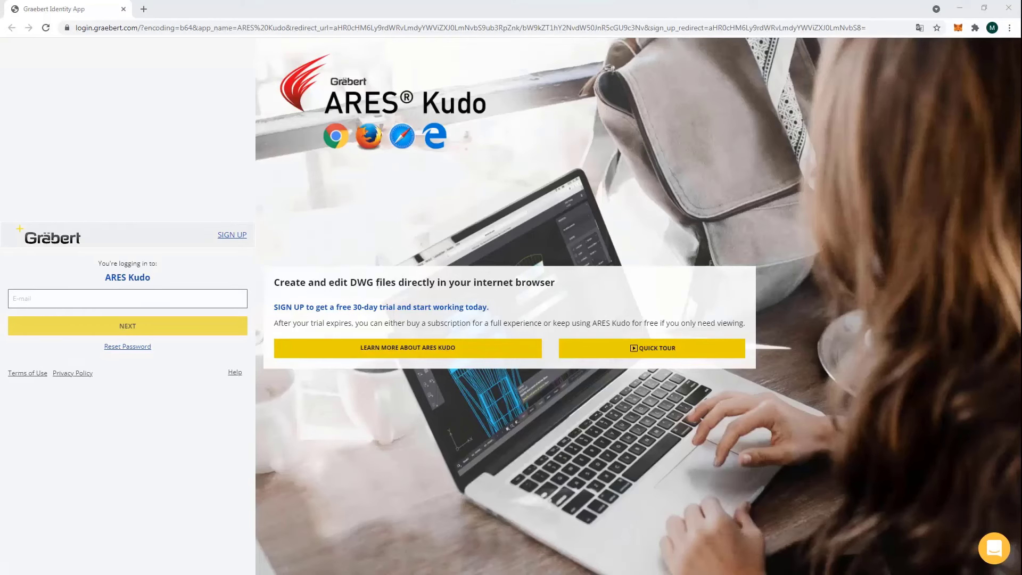